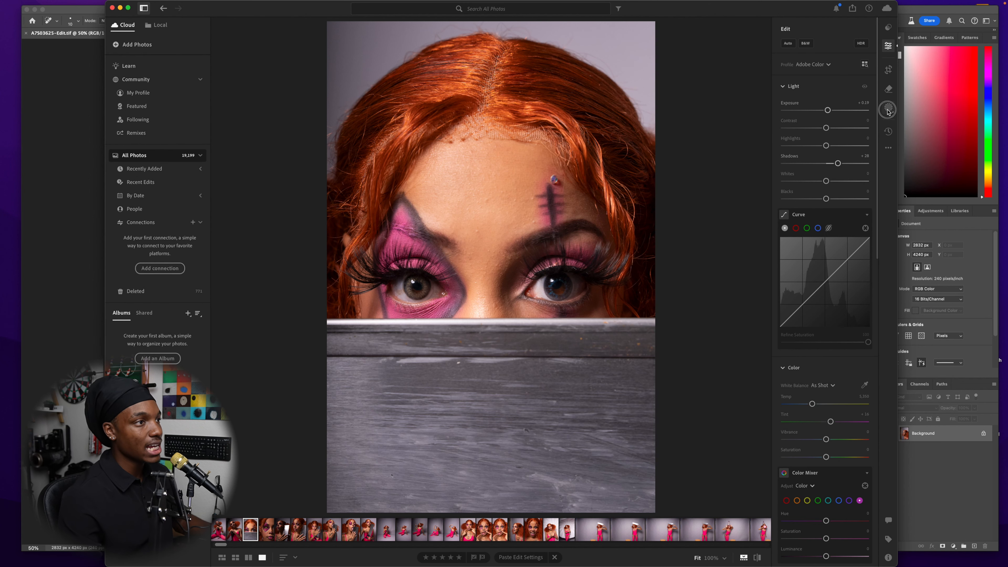
# Create a radial gradient mask fitted around the iris of the eye on the photo's right side and adjust its feather
pyautogui.click(888, 112)
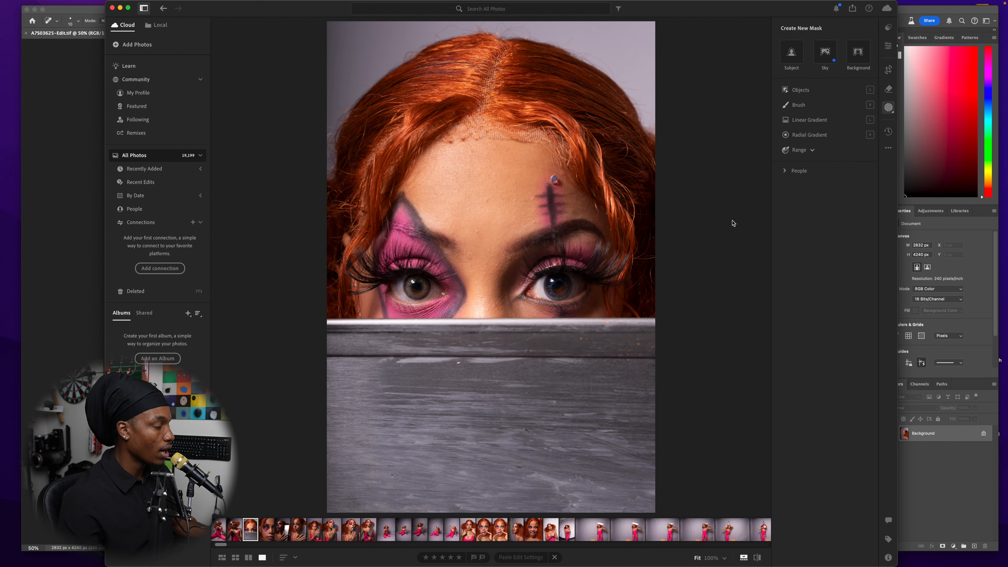
pyautogui.press('r')
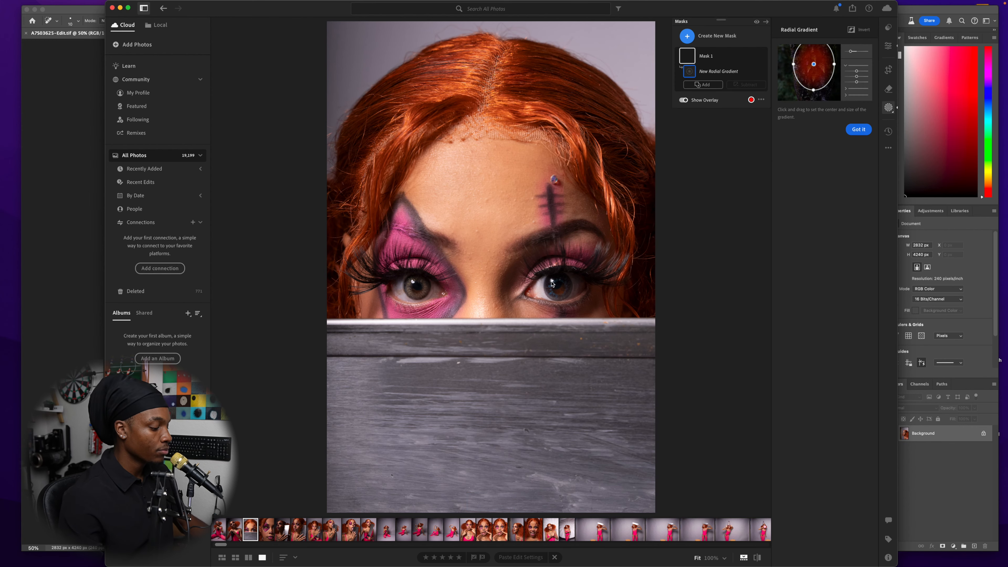
pyautogui.press('space')
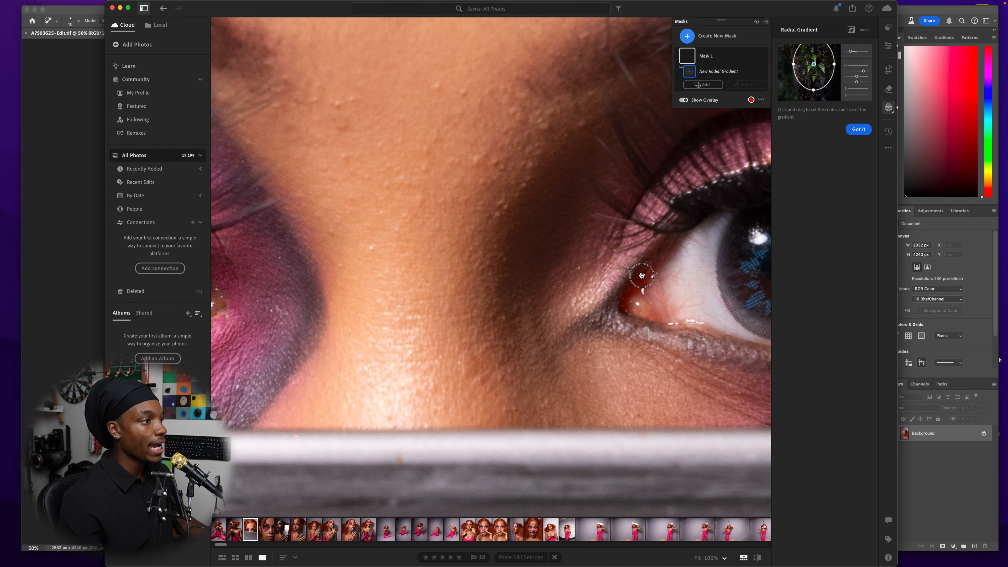
pyautogui.moveTo(641, 275); pyautogui.dragTo(561, 384)
pyautogui.moveTo(497, 304); pyautogui.dragTo(502, 308)
pyautogui.moveTo(425, 312); pyautogui.dragTo(422, 313)
pyautogui.moveTo(479, 310); pyautogui.dragTo(477, 310)
pyautogui.moveTo(493, 274); pyautogui.dragTo(490, 301)
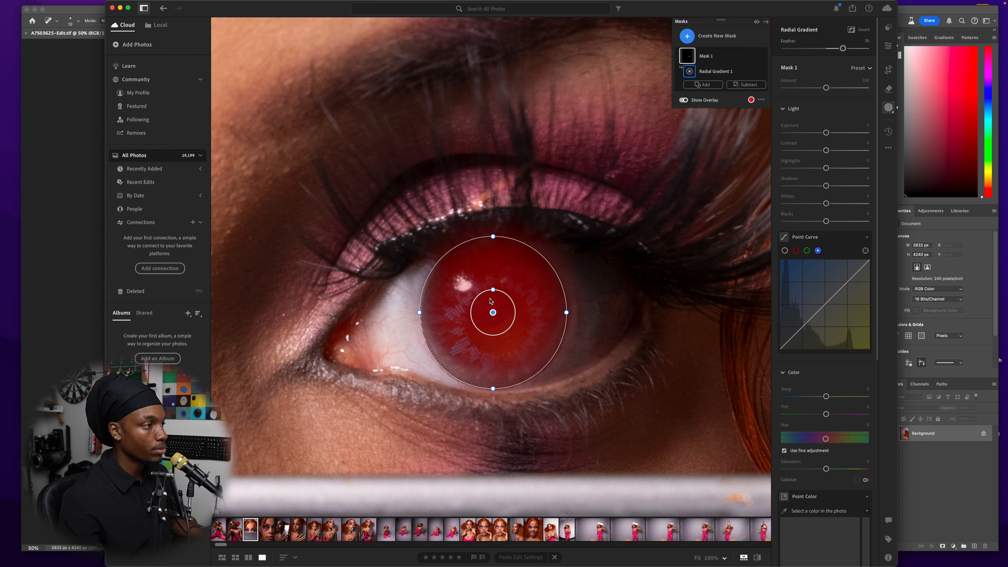
# Create a second, separate radial gradient mask fitted around the iris of the other eye
pyautogui.click(687, 36)
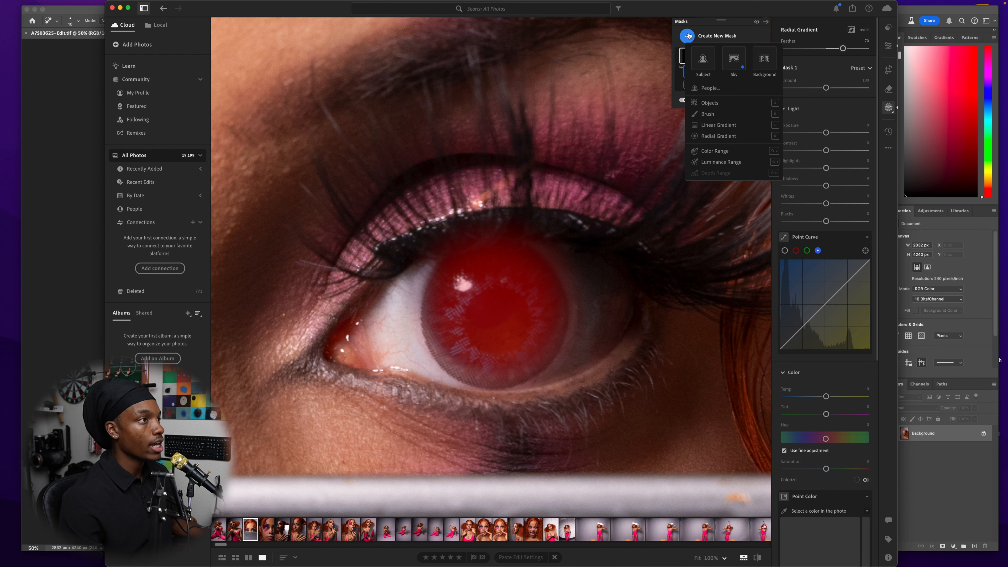
pyautogui.click(718, 136)
pyautogui.moveTo(395, 238); pyautogui.dragTo(675, 223)
pyautogui.moveTo(279, 277); pyautogui.dragTo(571, 334)
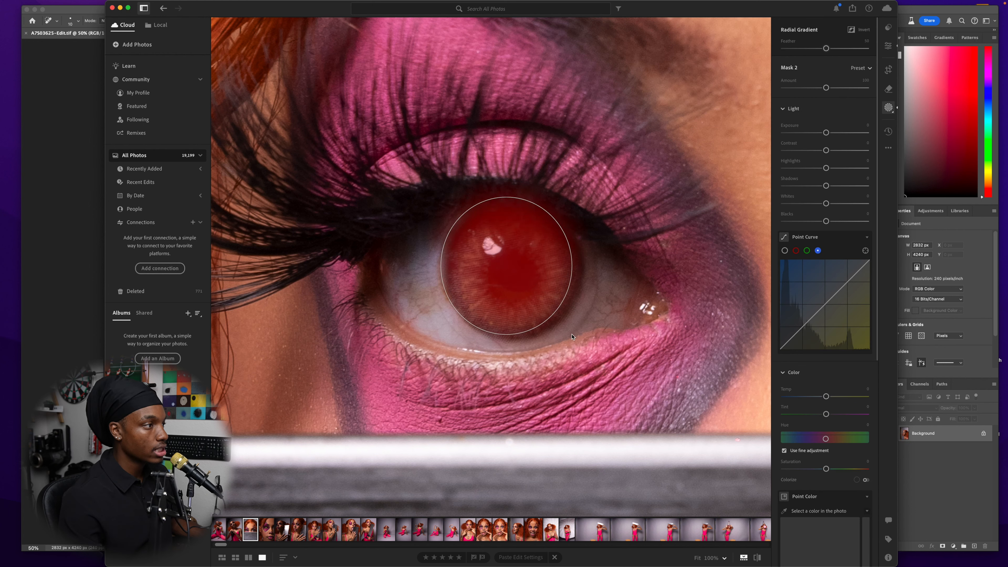
pyautogui.moveTo(515, 263); pyautogui.dragTo(525, 269)
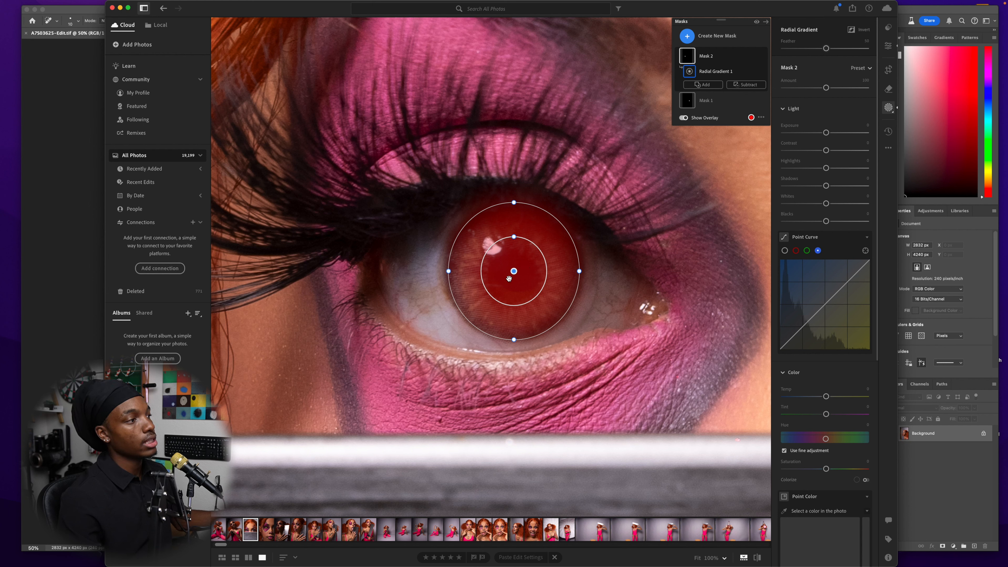
# Raise Mask 2's shadows to +100 and turn off the red mask overlay
pyautogui.press('e')
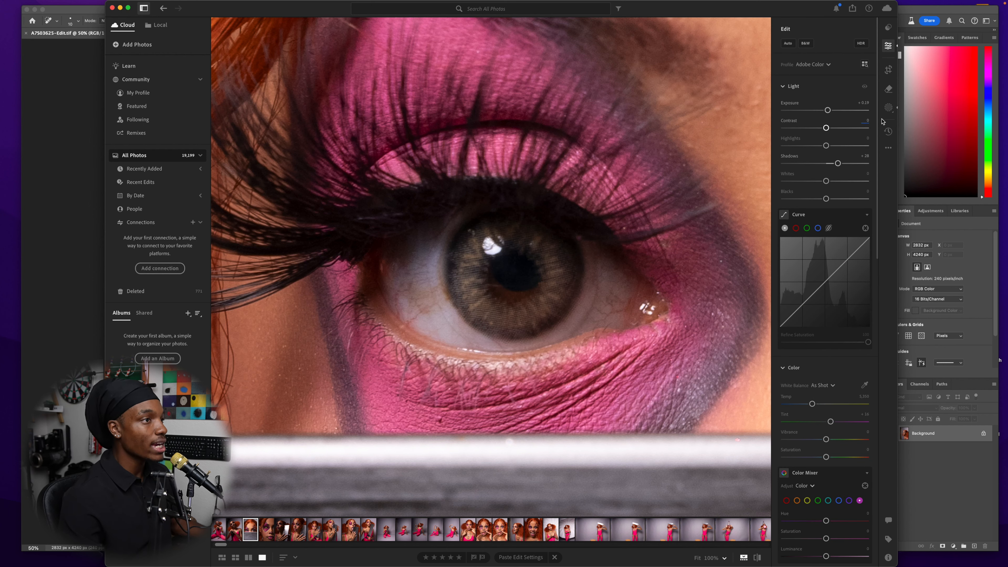
pyautogui.press('m')
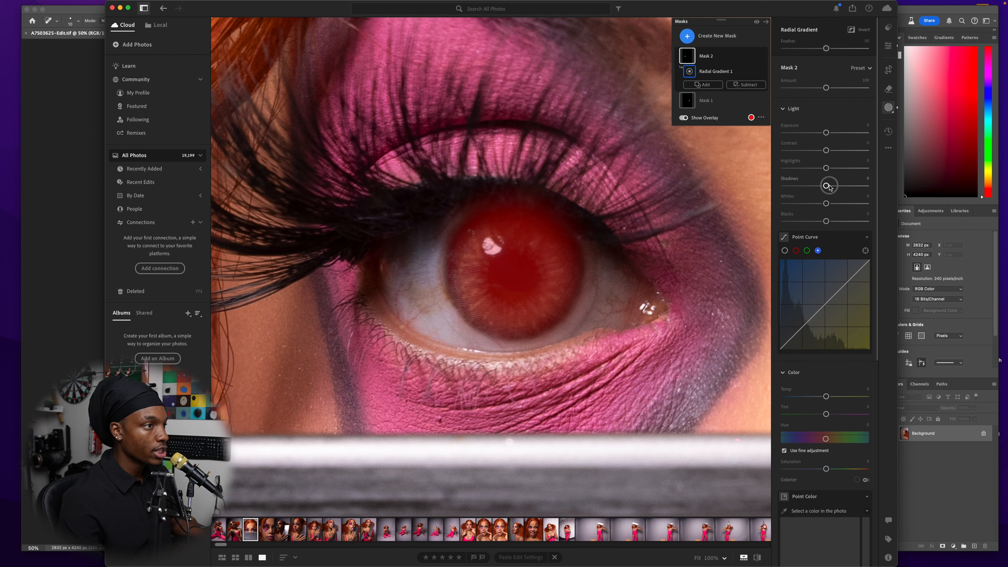
pyautogui.moveTo(828, 187); pyautogui.dragTo(931, 190)
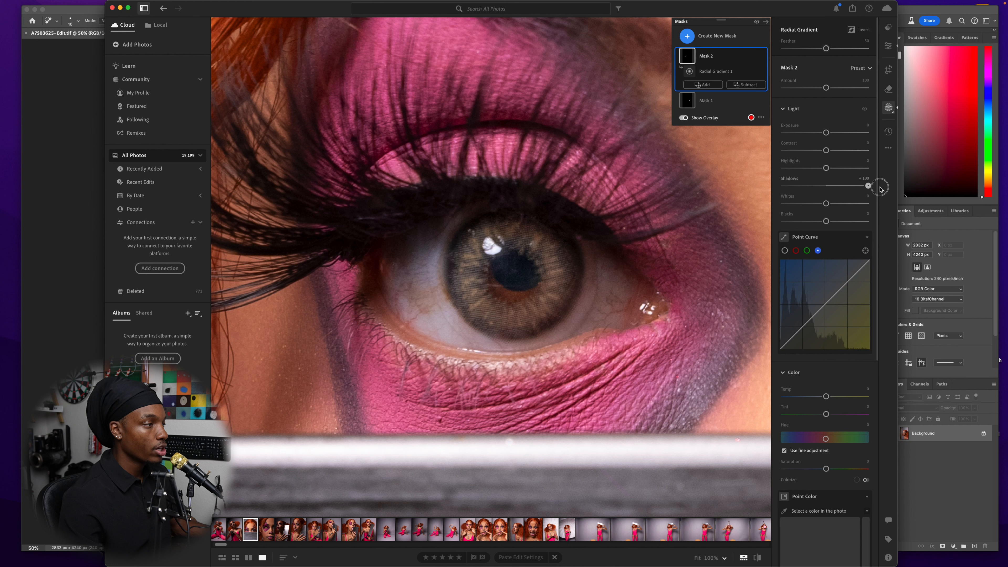
pyautogui.moveTo(868, 186); pyautogui.dragTo(965, 178)
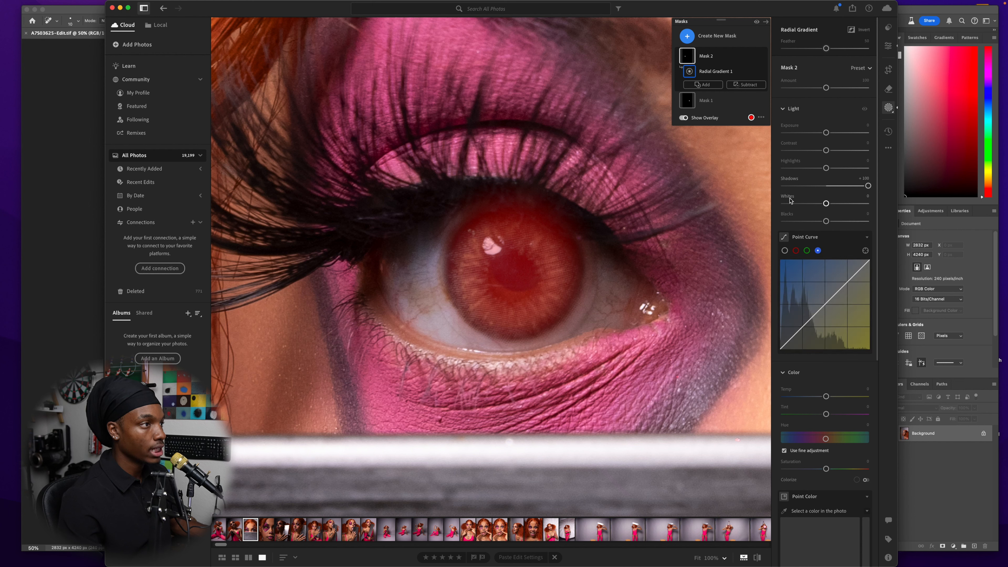
pyautogui.click(683, 118)
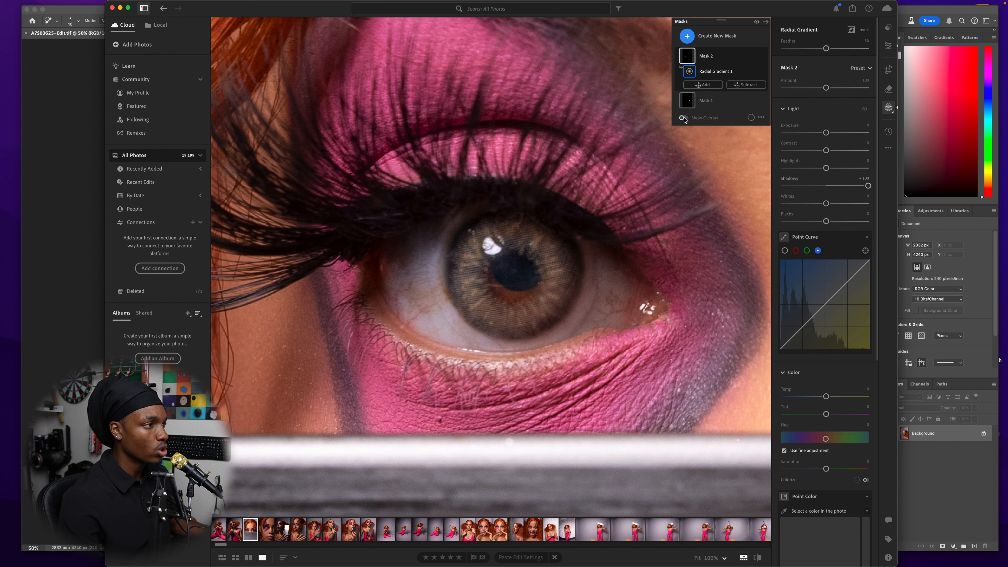
pyautogui.moveTo(868, 185)
pyautogui.mouseDown()
pyautogui.moveTo(849, 185)
pyautogui.moveTo(868, 186)
pyautogui.mouseUp()
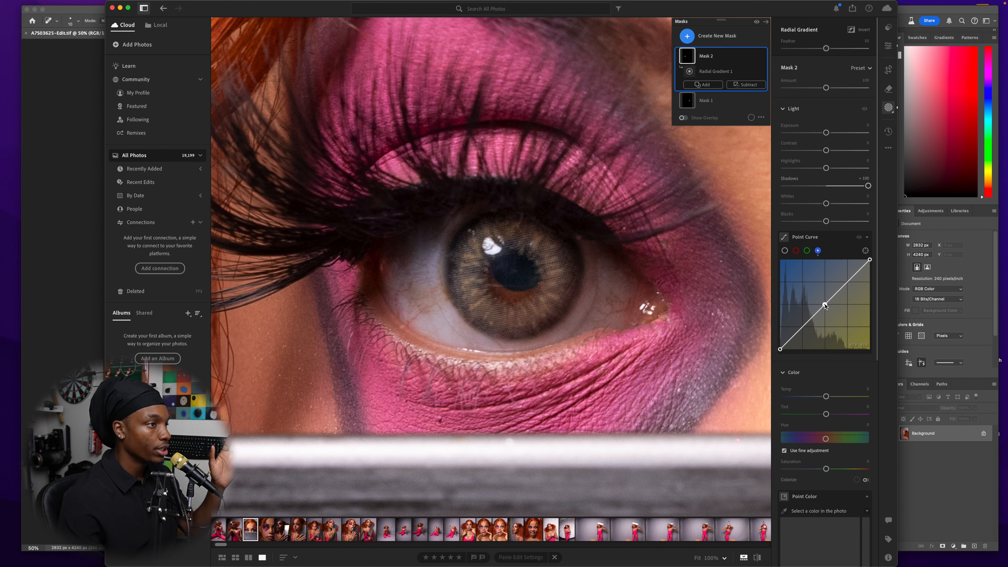
# Turn Mask 2's iris golden by bending the blue channel curve downward and warming the temperature to about +58
pyautogui.click(824, 304)
pyautogui.moveTo(825, 308); pyautogui.dragTo(817, 330)
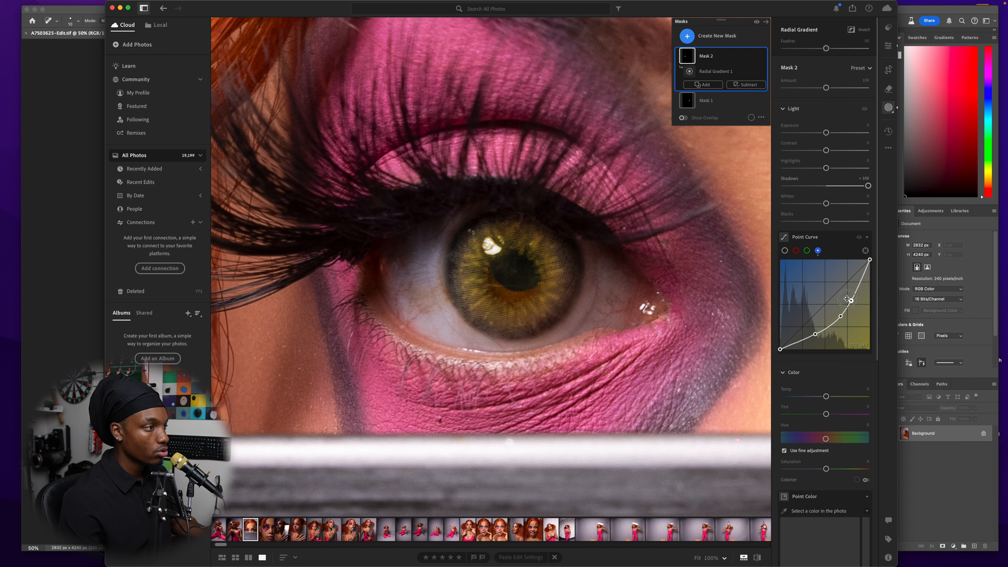
pyautogui.moveTo(851, 302)
pyautogui.mouseDown()
pyautogui.moveTo(844, 296)
pyautogui.moveTo(840, 324)
pyautogui.moveTo(848, 304)
pyautogui.mouseUp()
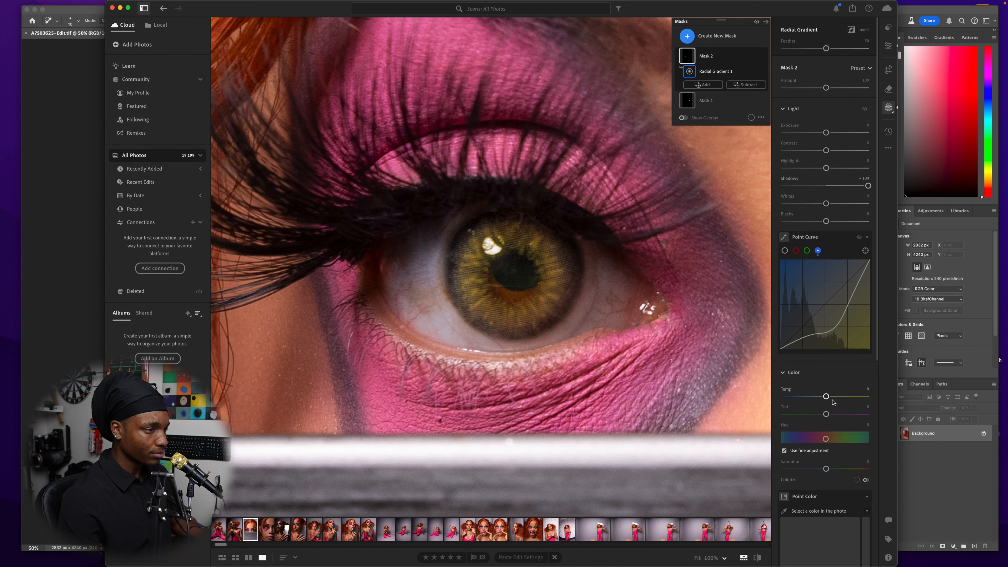
pyautogui.moveTo(826, 398); pyautogui.dragTo(849, 404)
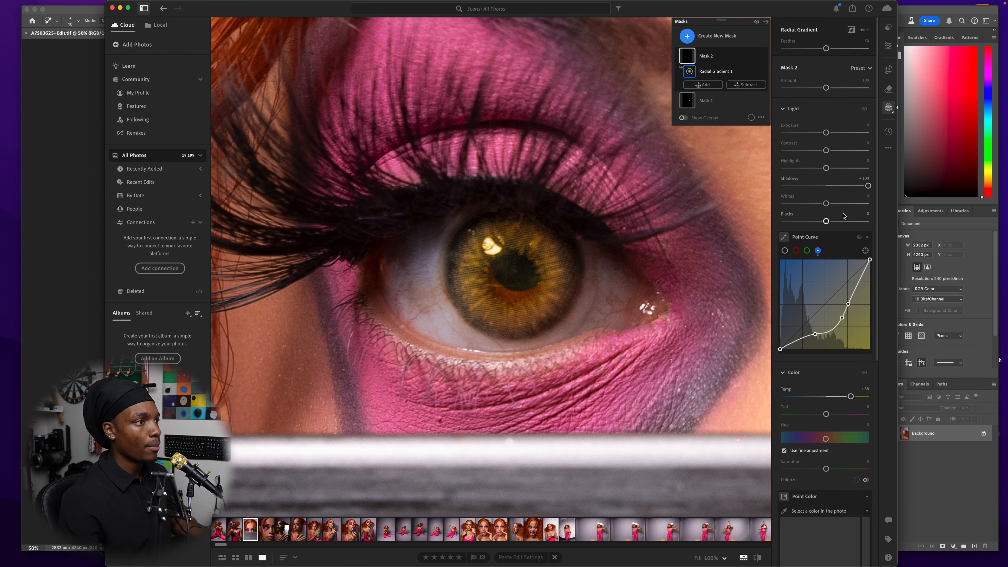
# Bring out the golden iris's detail with texture +100, clarity -11 and sharpness +34
pyautogui.scroll(-8, 817, 303)
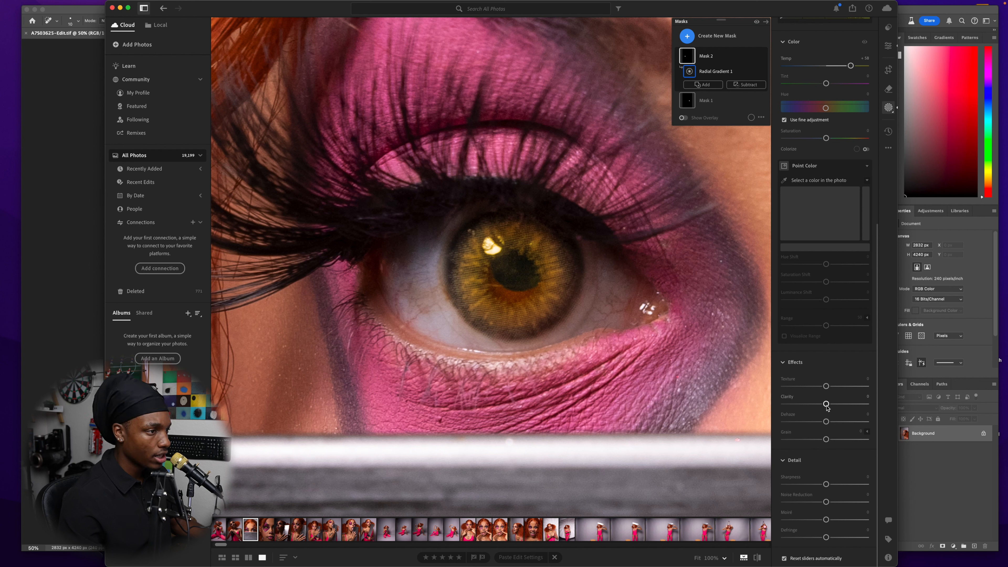
pyautogui.moveTo(826, 406); pyautogui.dragTo(868, 408)
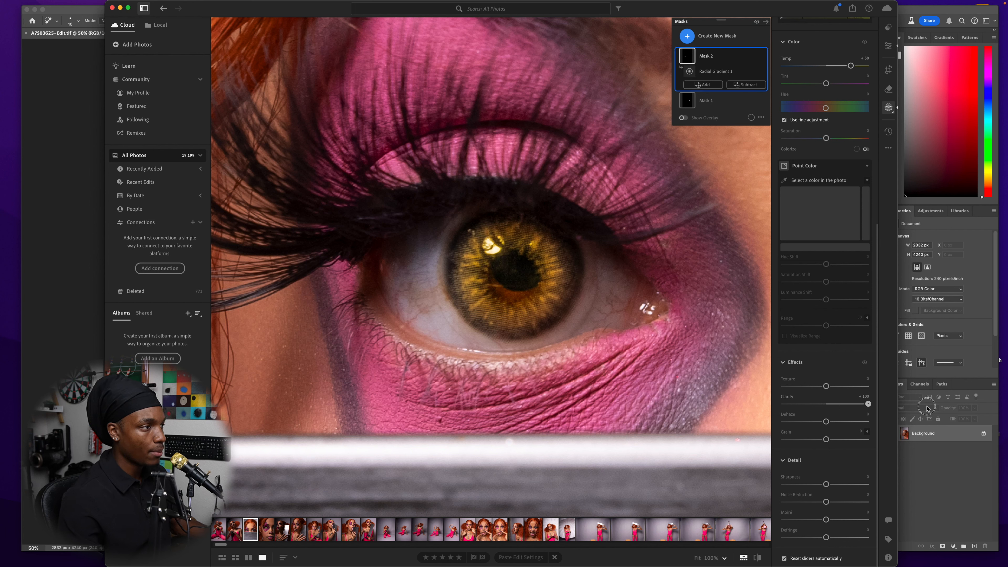
pyautogui.moveTo(927, 408); pyautogui.dragTo(926, 408)
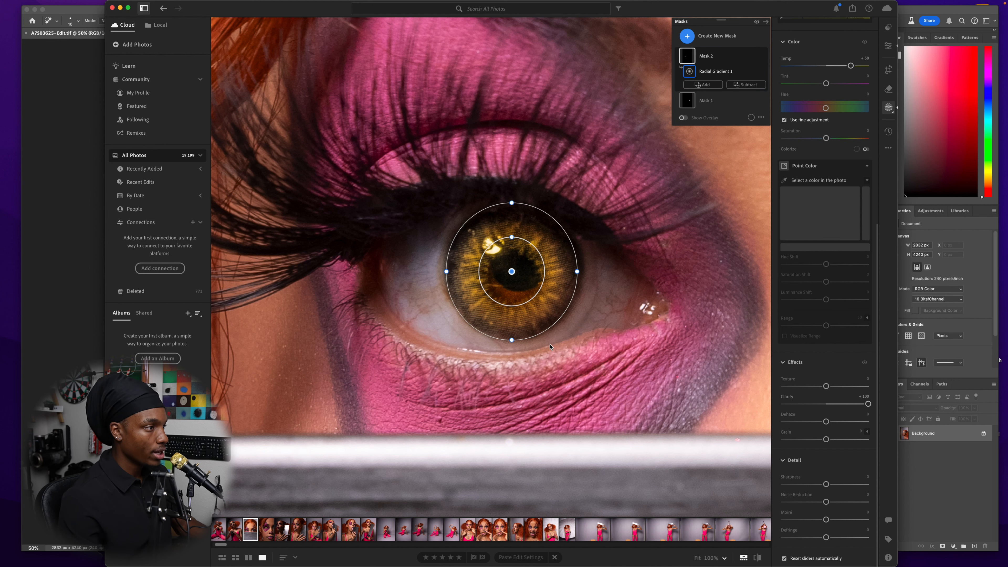
pyautogui.press('space')
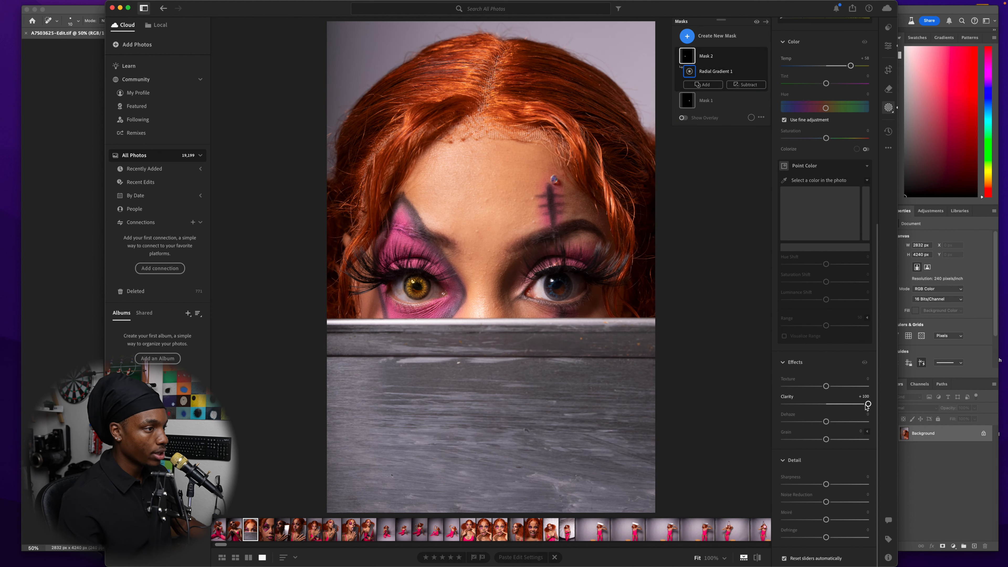
pyautogui.moveTo(868, 404)
pyautogui.mouseDown()
pyautogui.moveTo(768, 403)
pyautogui.moveTo(918, 408)
pyautogui.moveTo(749, 403)
pyautogui.moveTo(869, 422)
pyautogui.moveTo(825, 412)
pyautogui.moveTo(828, 386)
pyautogui.moveTo(871, 394)
pyautogui.mouseUp()
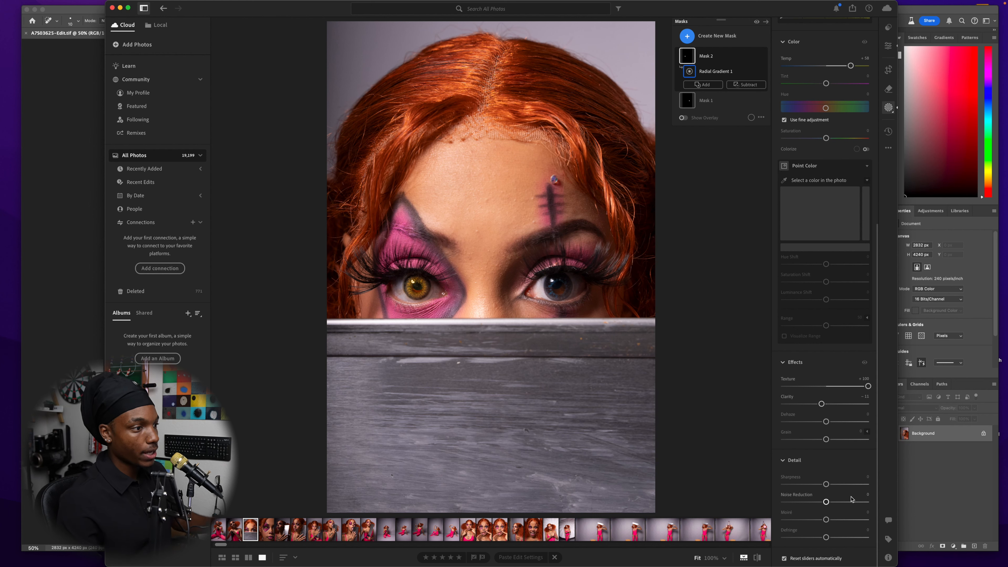
pyautogui.moveTo(826, 484)
pyautogui.mouseDown()
pyautogui.moveTo(853, 486)
pyautogui.moveTo(828, 490)
pyautogui.moveTo(841, 491)
pyautogui.mouseUp()
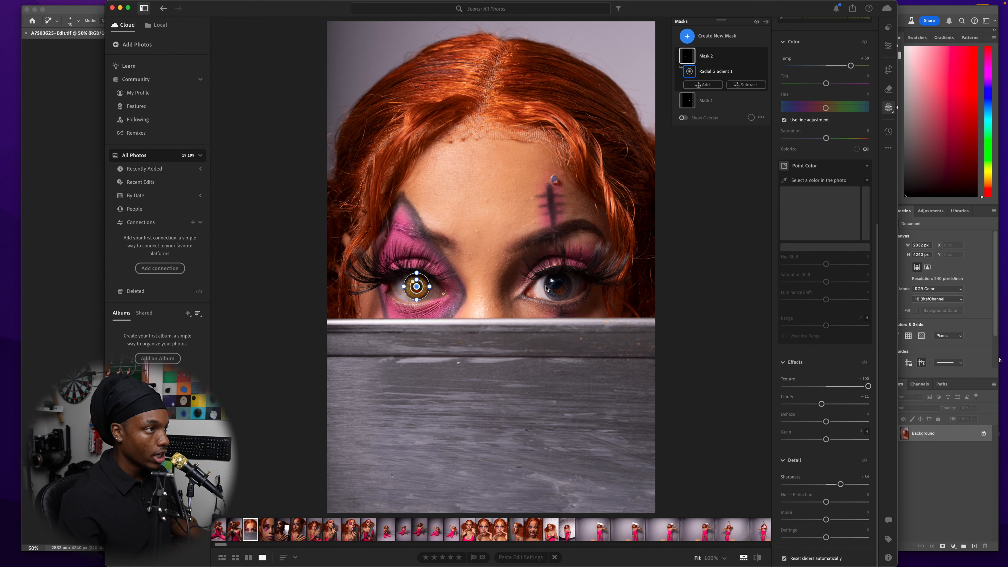
# Brighten the other iris through Mask 1 with shadows at +100 and exposure raised to about +0.3
pyautogui.click(685, 101)
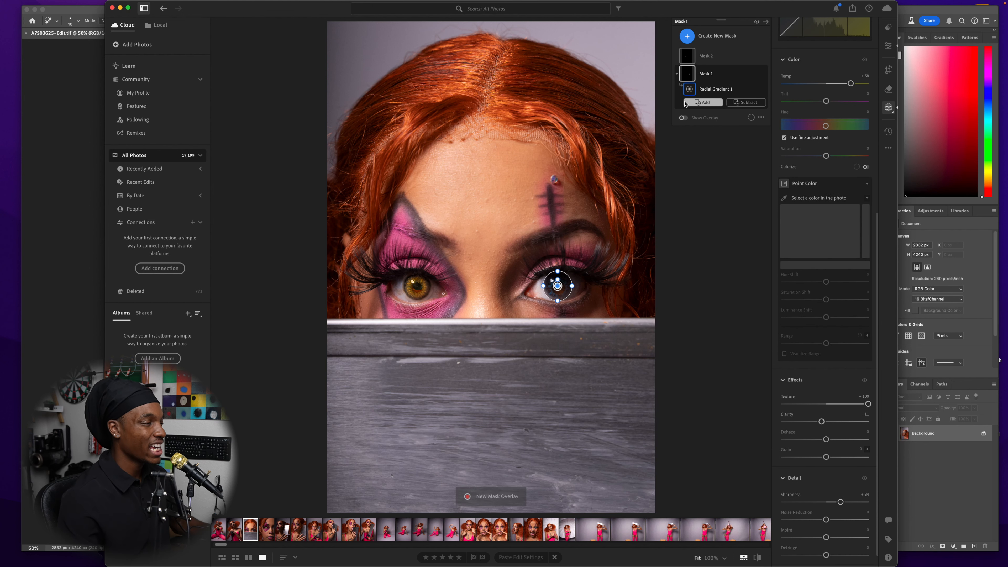
pyautogui.scroll(10, 826, 274)
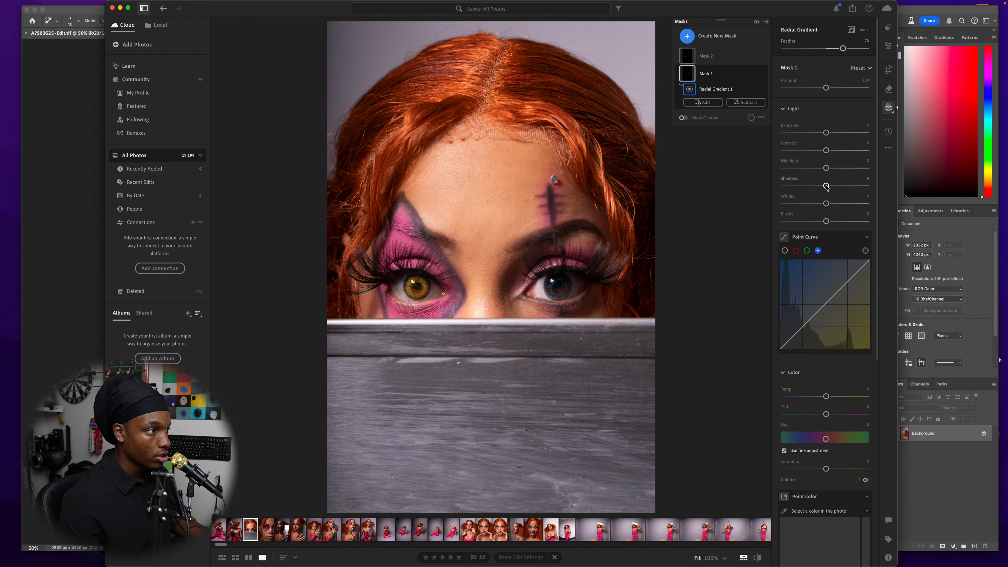
pyautogui.moveTo(826, 187); pyautogui.dragTo(867, 186)
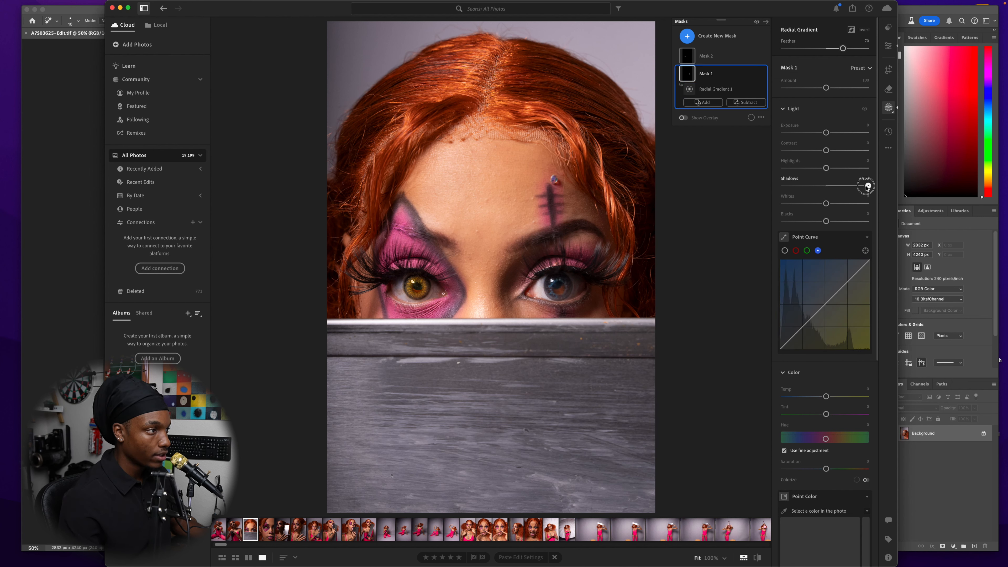
pyautogui.moveTo(826, 132)
pyautogui.mouseDown()
pyautogui.moveTo(886, 141)
pyautogui.moveTo(830, 145)
pyautogui.mouseUp()
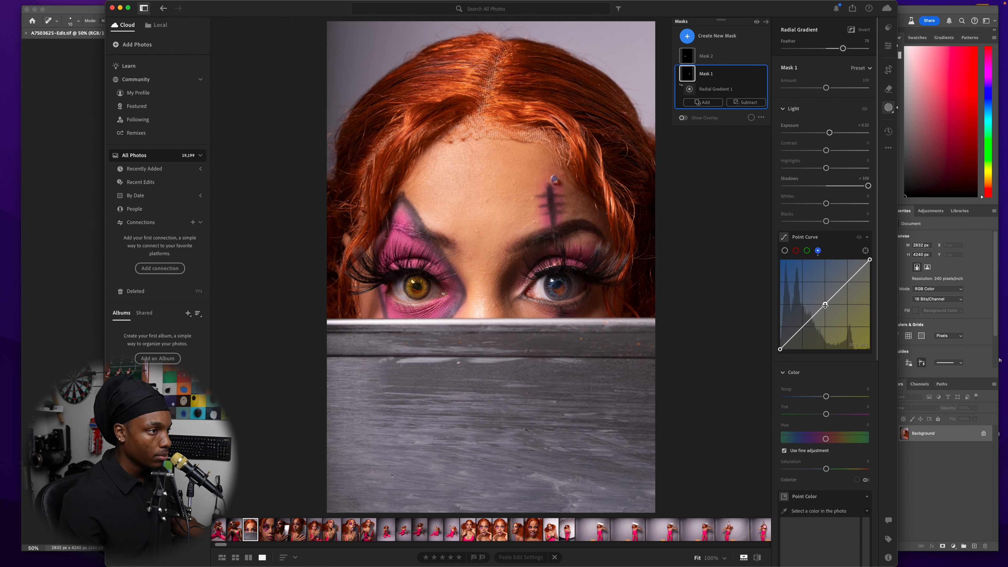
# Tint Mask 1's iris blue by bending the blue channel curve upward, easing its upper part, and cooling the temperature to -12
pyautogui.moveTo(824, 305); pyautogui.dragTo(812, 289)
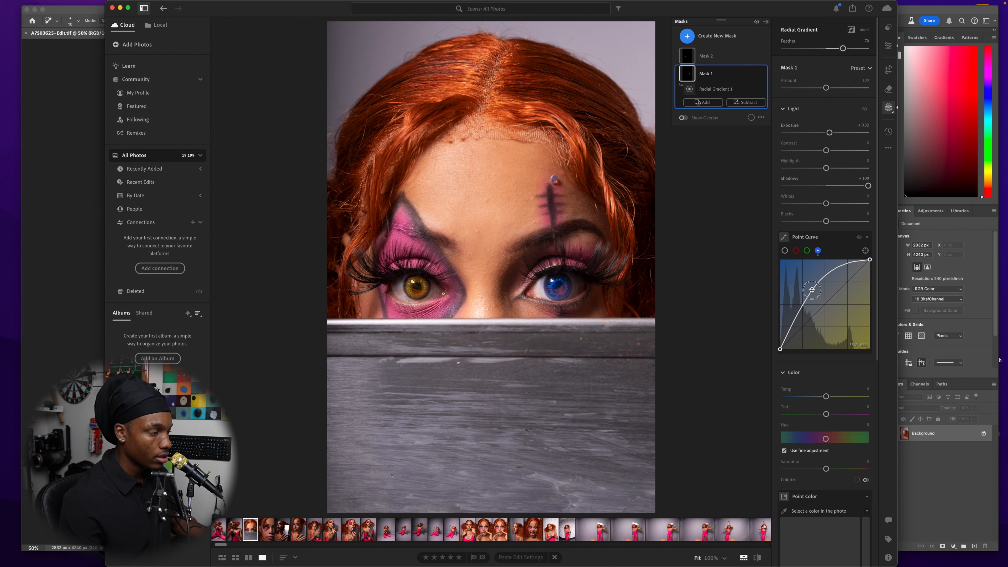
pyautogui.click(801, 304)
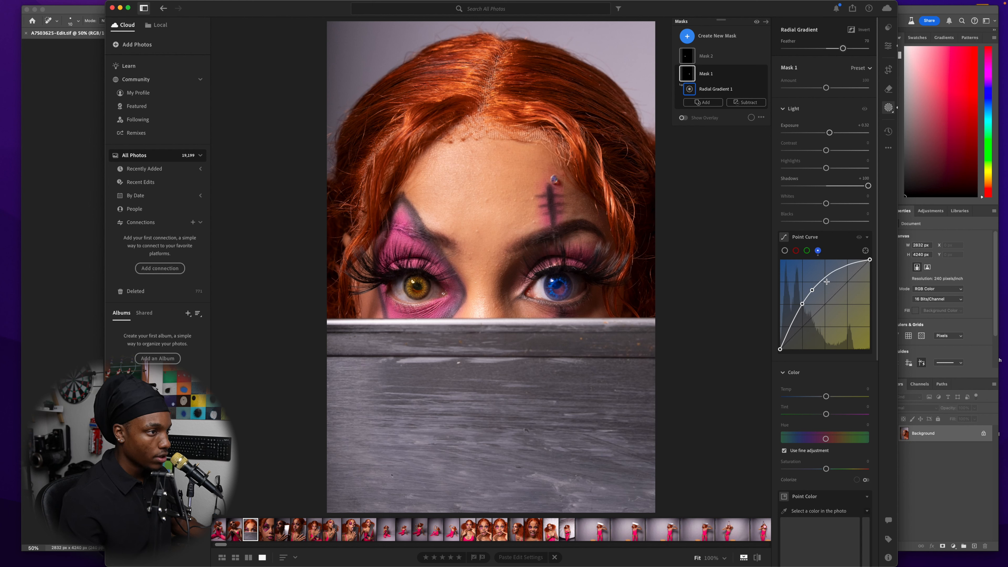
pyautogui.click(824, 277)
pyautogui.moveTo(803, 304)
pyautogui.mouseDown()
pyautogui.moveTo(829, 282)
pyautogui.moveTo(812, 297)
pyautogui.mouseUp()
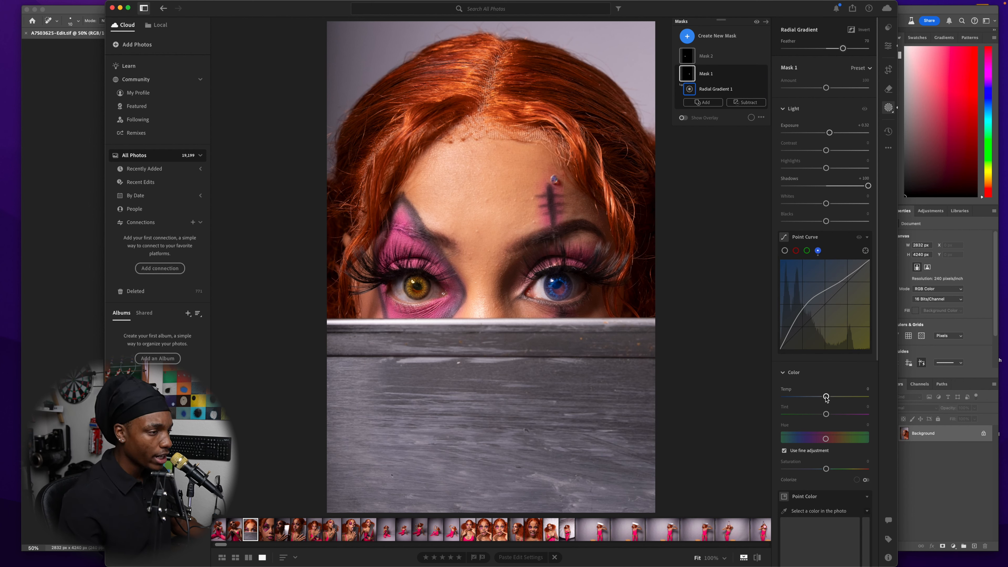
pyautogui.moveTo(827, 398)
pyautogui.mouseDown()
pyautogui.moveTo(767, 399)
pyautogui.moveTo(821, 402)
pyautogui.mouseUp()
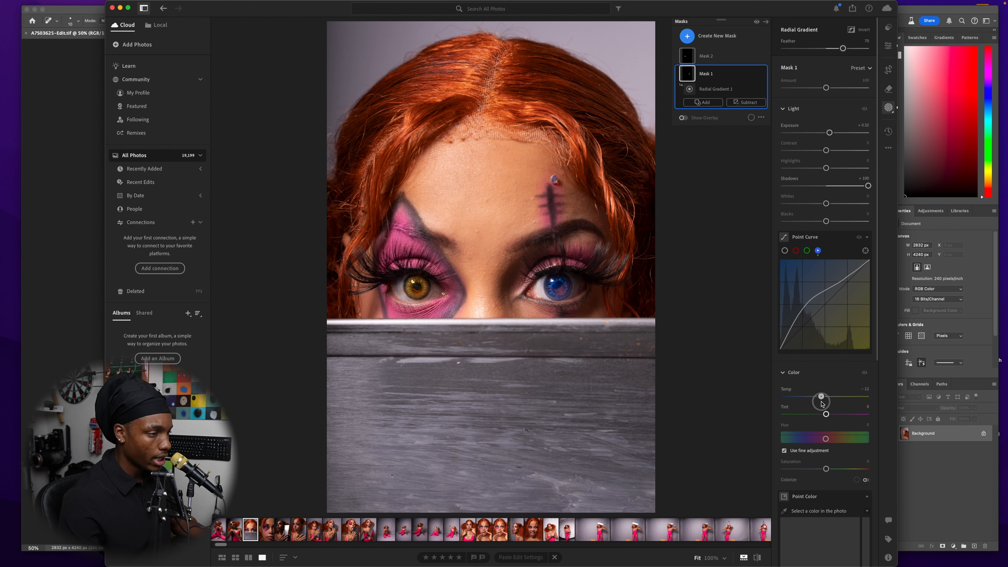
# Refine the blue iris's detail with sharpness +51, texture +67 and clarity -14
pyautogui.scroll(-10, 810, 476)
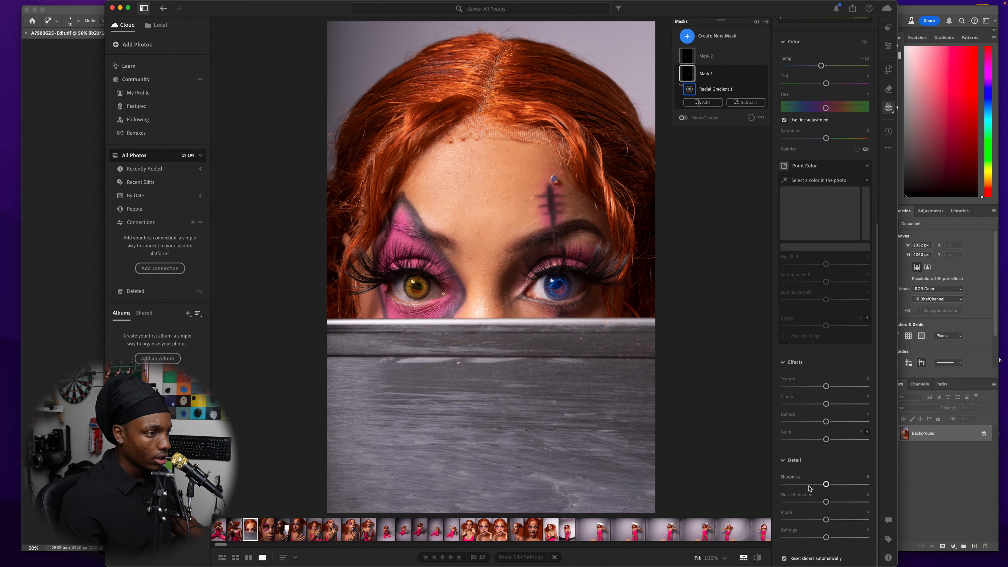
pyautogui.moveTo(825, 484); pyautogui.dragTo(847, 484)
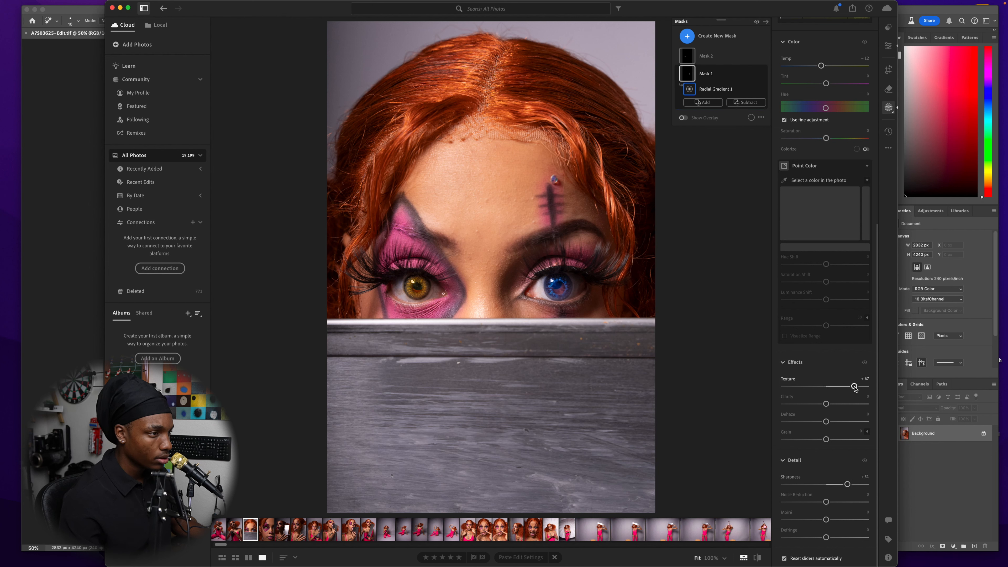
pyautogui.moveTo(826, 404)
pyautogui.mouseDown()
pyautogui.moveTo(873, 406)
pyautogui.moveTo(819, 404)
pyautogui.mouseUp()
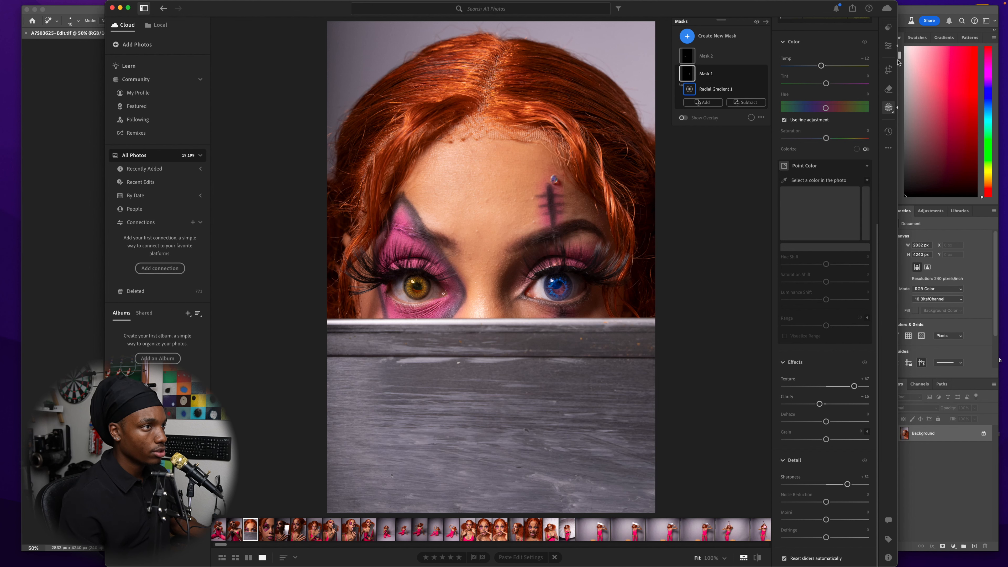
# Leave masking for the general edit settings and show the original photo to compare the eyes before and after
pyautogui.click(888, 47)
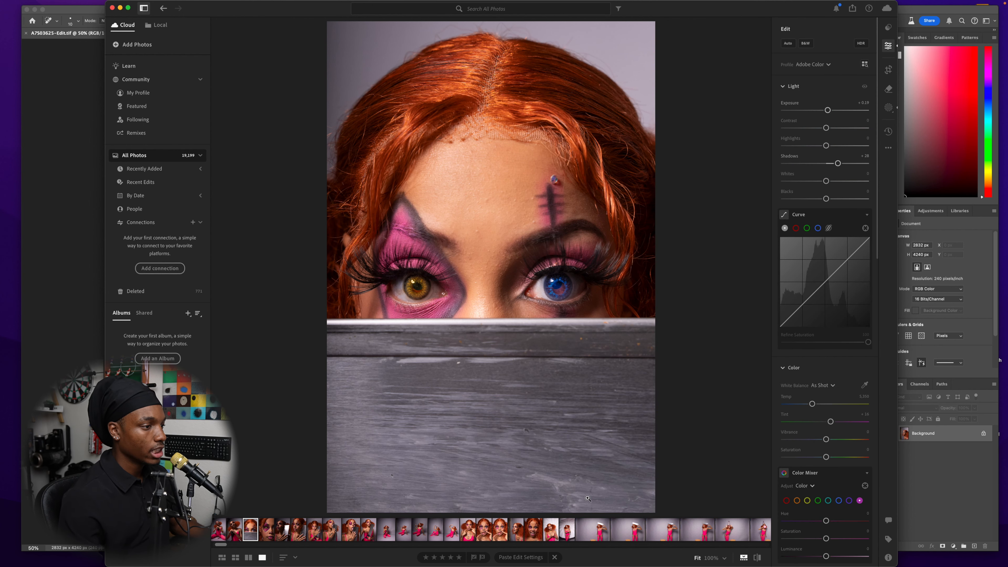
pyautogui.click(756, 558)
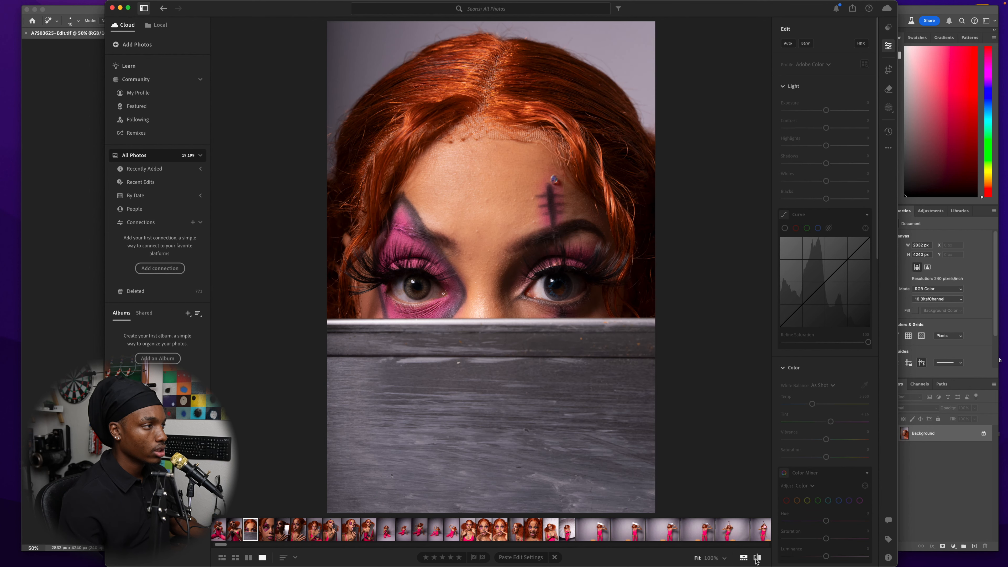
# Return to the edited view, open the front-facing portrait with fingers pulling the mouth, and bring up Mask 2 over the iris
pyautogui.click(757, 558)
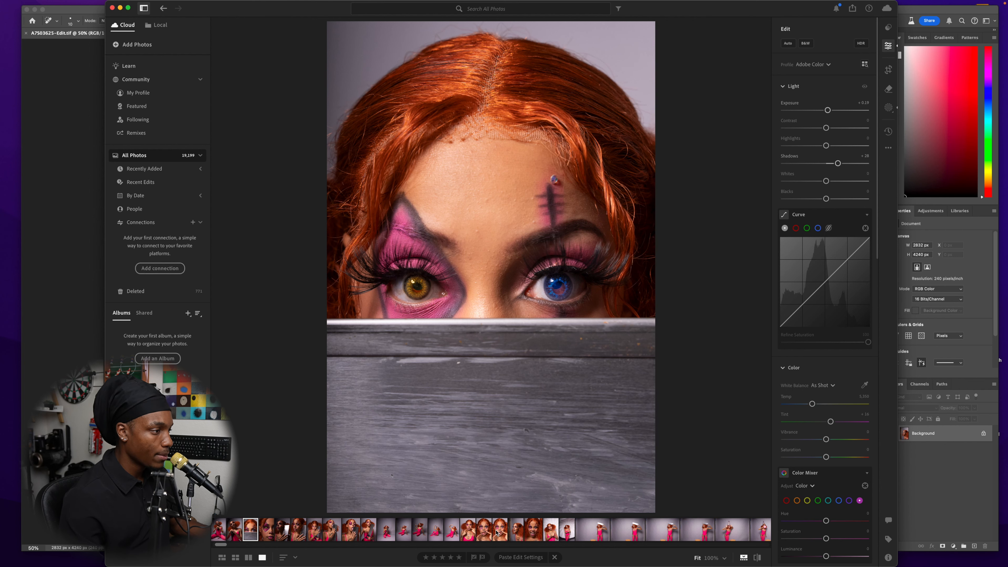
pyautogui.click(503, 529)
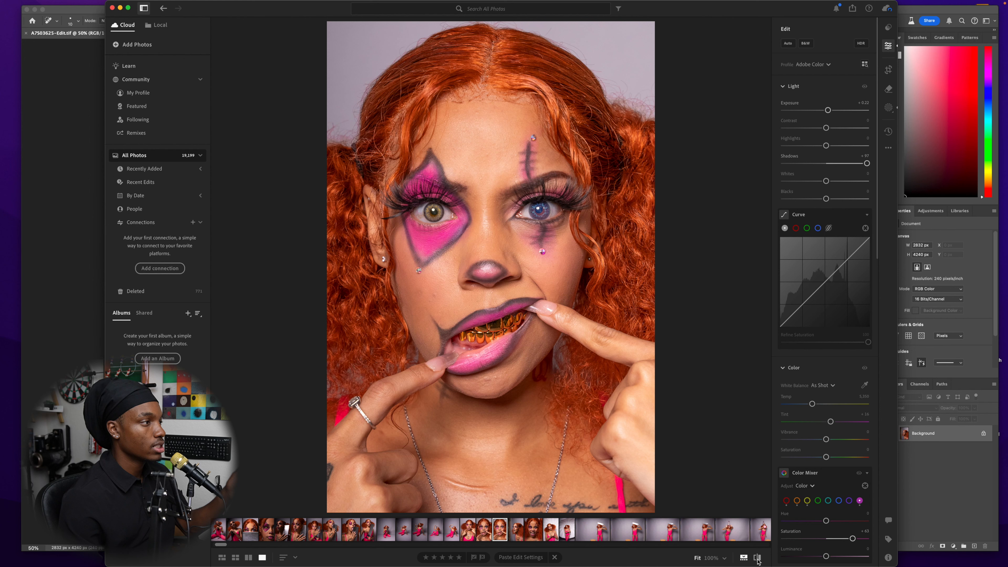
pyautogui.click(438, 213)
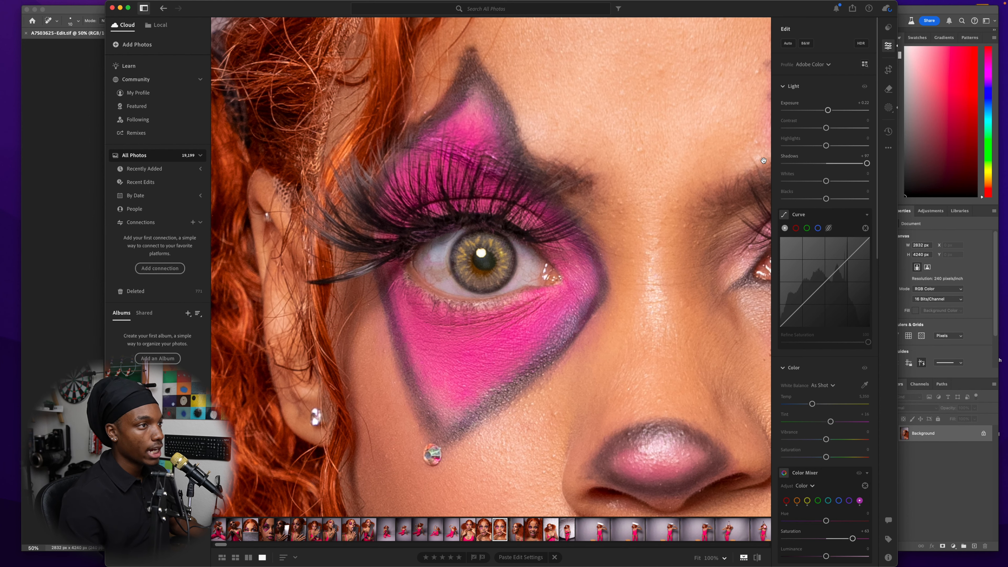
pyautogui.press('m')
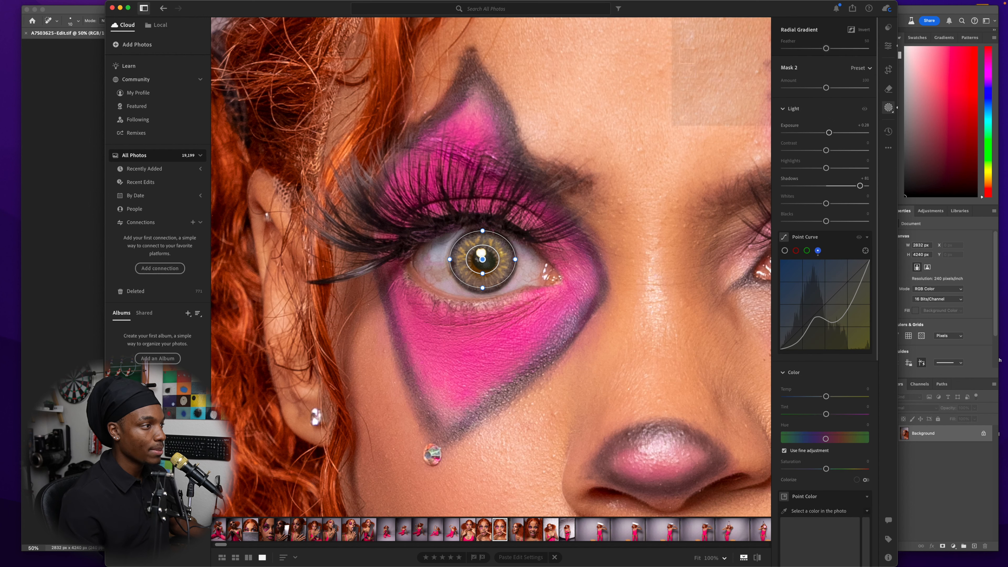
pyautogui.moveTo(481, 288); pyautogui.dragTo(482, 289)
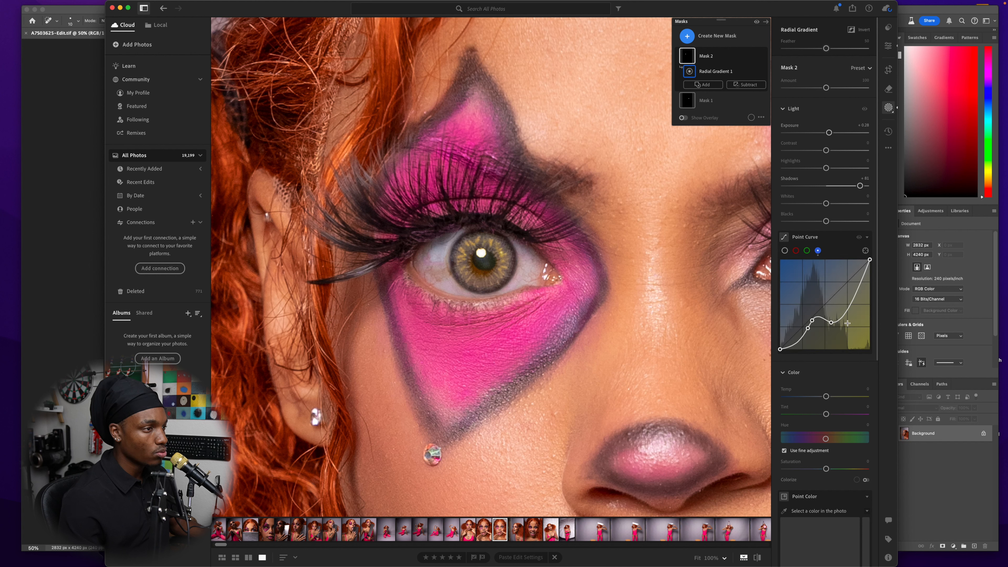
# Make Mask 2's iris golden by lowering the blue channel curve and warming the temperature, and raise the gradient's feather to about 75
pyautogui.moveTo(812, 320); pyautogui.dragTo(812, 328)
pyautogui.moveTo(826, 397); pyautogui.dragTo(849, 397)
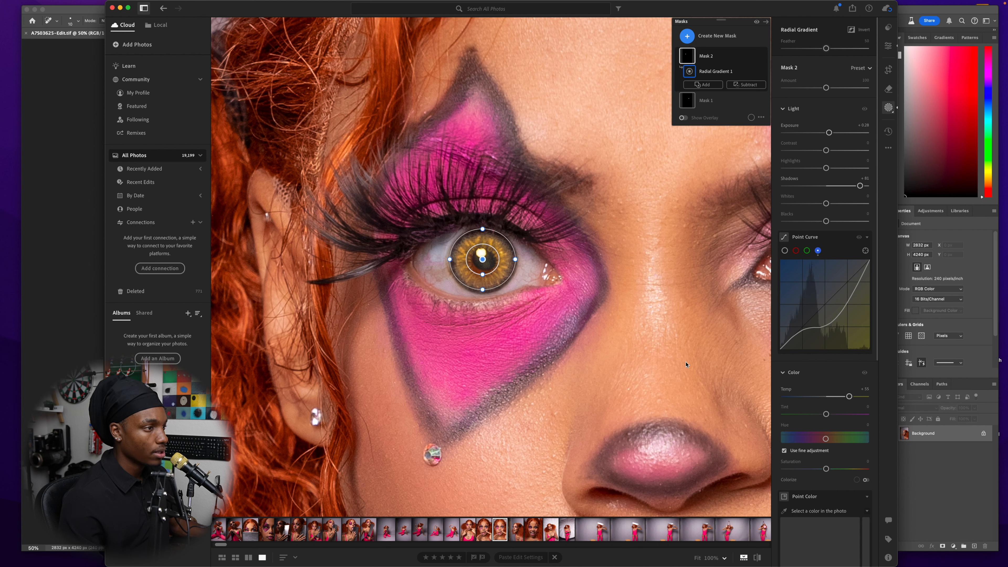
pyautogui.moveTo(825, 48); pyautogui.dragTo(847, 48)
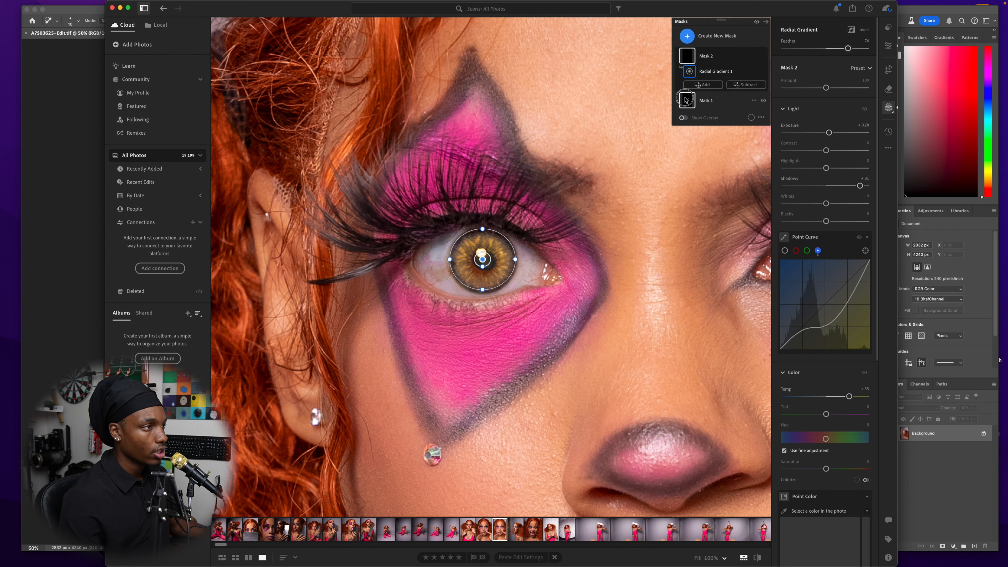
# Select Mask 1 and deepen the other iris's blue by bending the blue channel curve upward and cooling the temperature to -26
pyautogui.click(698, 100)
pyautogui.scroll(3, 680, 256)
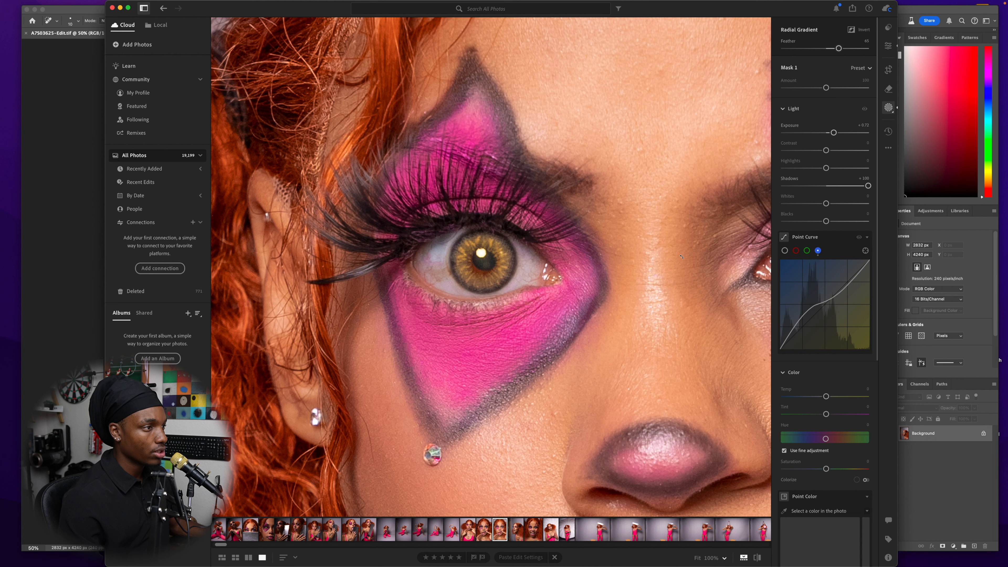
pyautogui.hscroll(10, 688, 248)
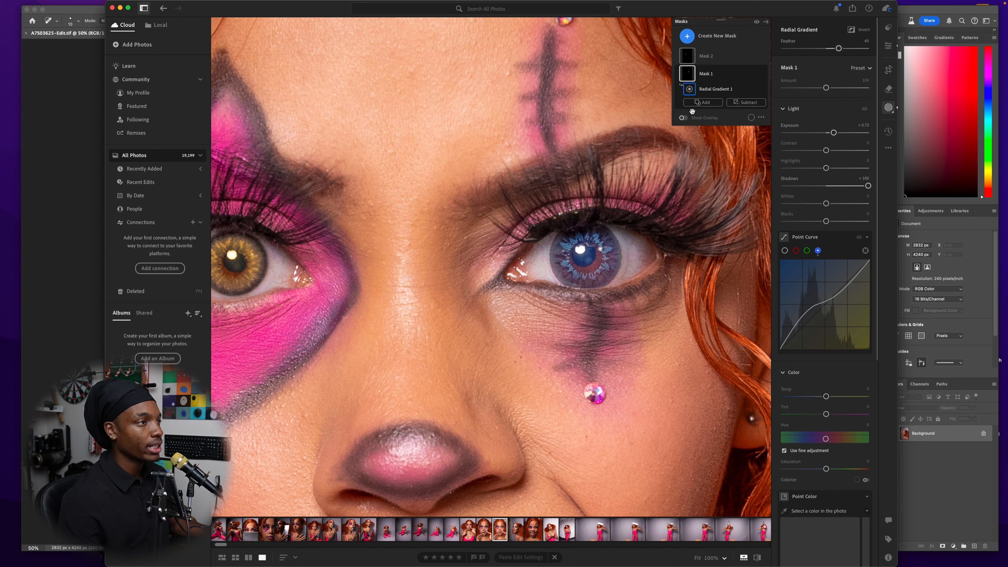
pyautogui.moveTo(830, 303); pyautogui.dragTo(807, 300)
pyautogui.moveTo(826, 397); pyautogui.dragTo(815, 396)
# Leave masking, compare the whole portrait with its original, and lower the general shadows to +62
pyautogui.press('z')
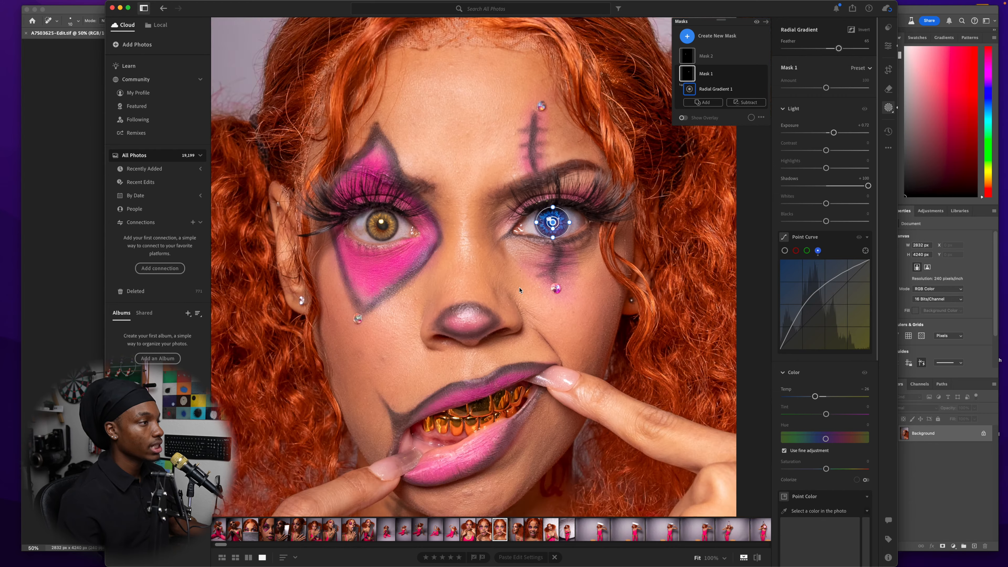
pyautogui.press('e')
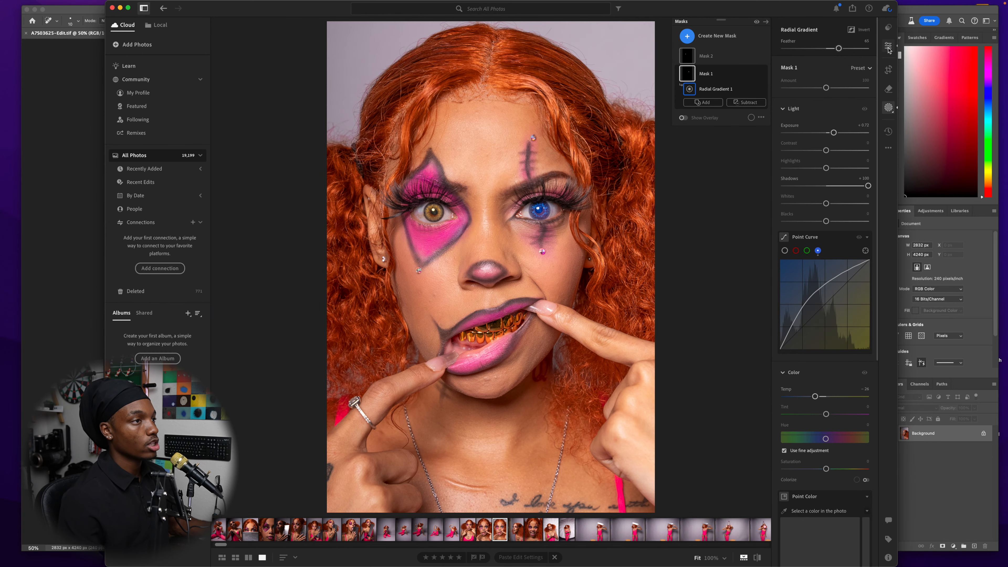
pyautogui.click(756, 557)
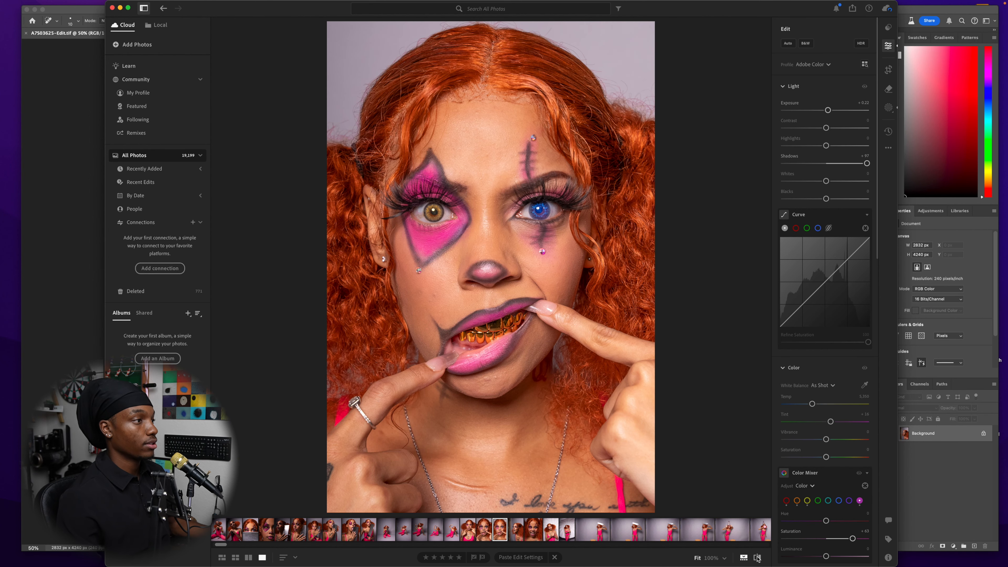
pyautogui.click(756, 557)
pyautogui.click(756, 558)
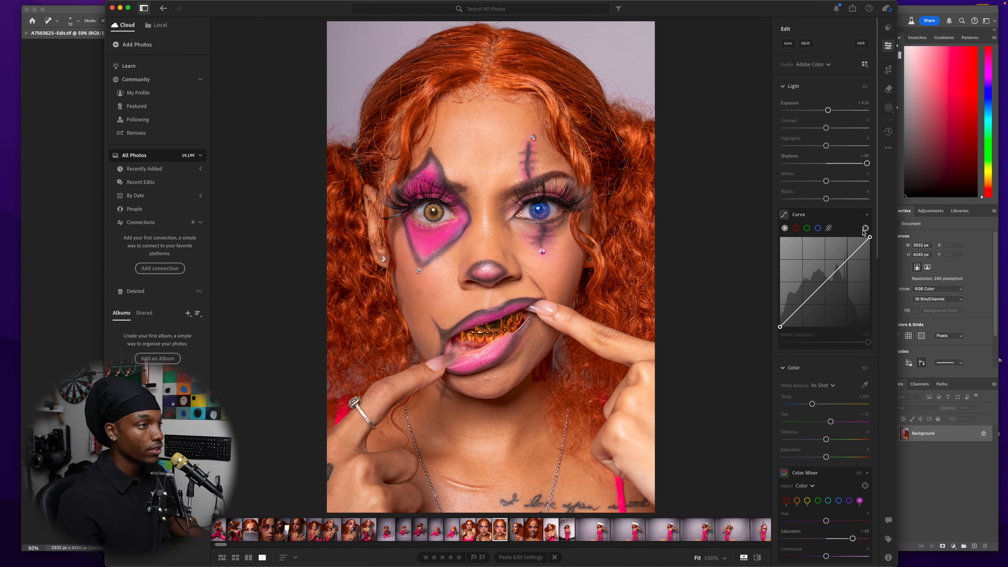
pyautogui.moveTo(866, 164); pyautogui.dragTo(855, 164)
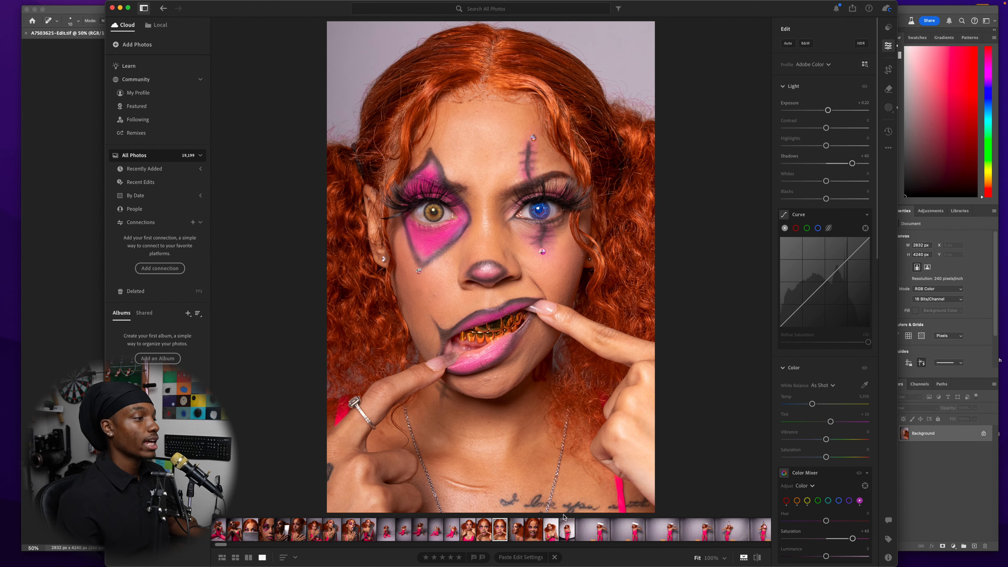
# Open the portrait with the head turned to the side and raise its general shadows to about +50
pyautogui.click(517, 534)
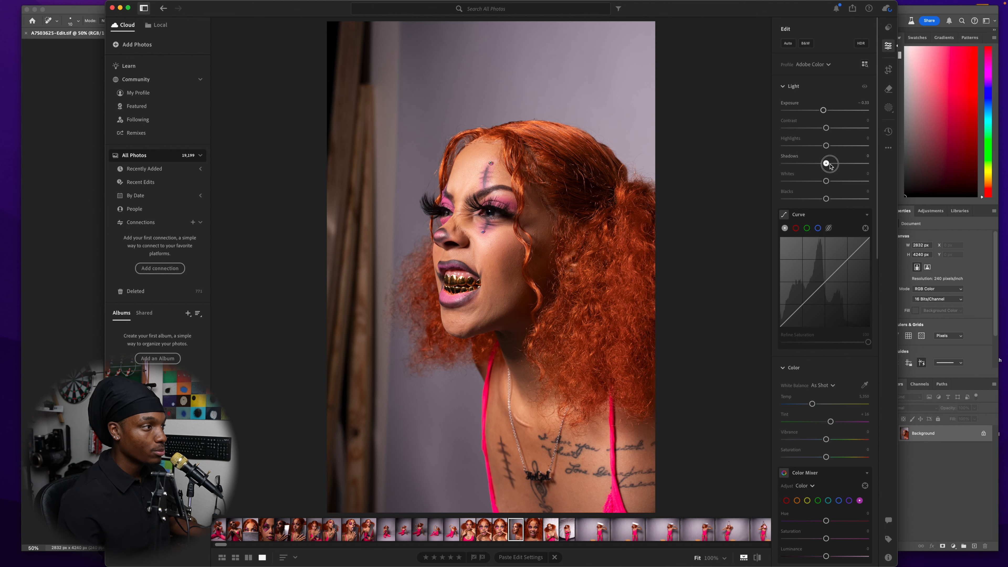
pyautogui.moveTo(830, 166); pyautogui.dragTo(846, 166)
pyautogui.moveTo(475, 221); pyautogui.dragTo(544, 256)
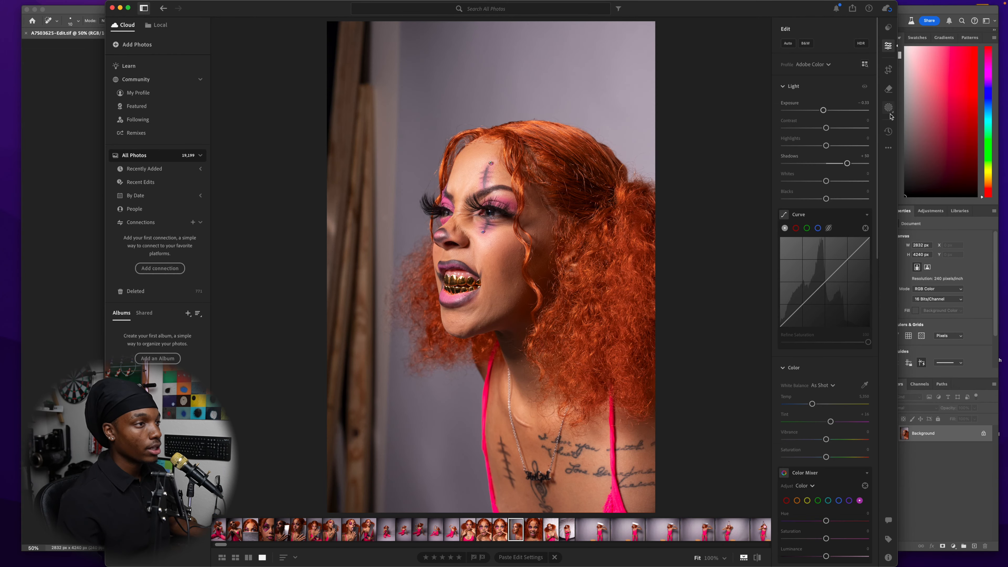
# Create an object-selection mask on the nearer iris and add the farther iris to the same mask
pyautogui.click(888, 108)
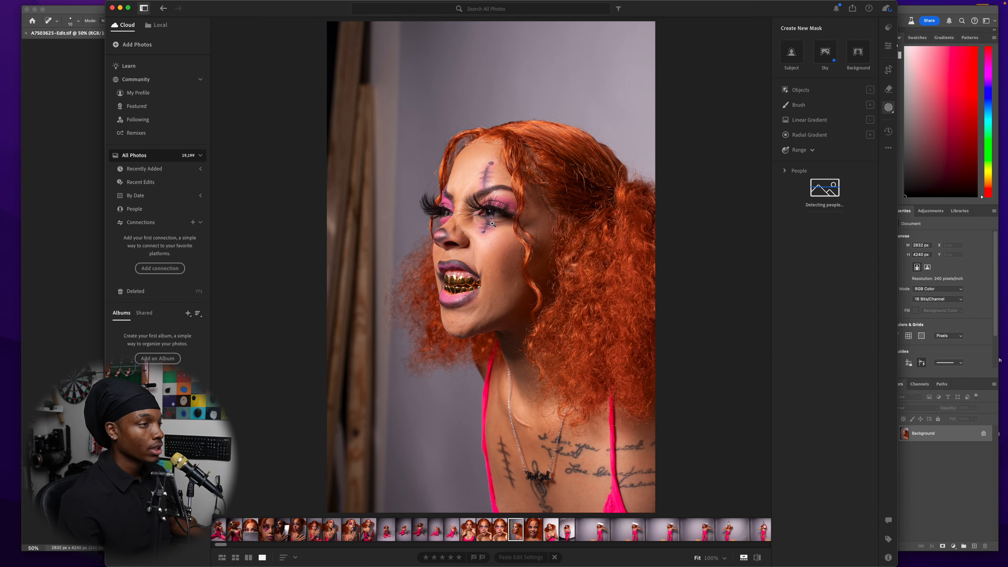
pyautogui.moveTo(492, 223); pyautogui.dragTo(480, 214)
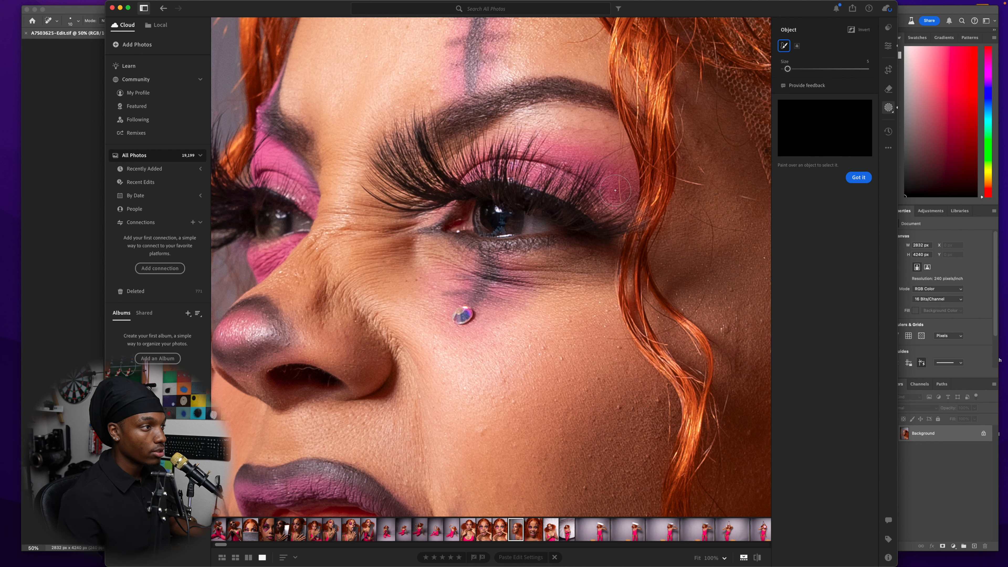
pyautogui.click(798, 91)
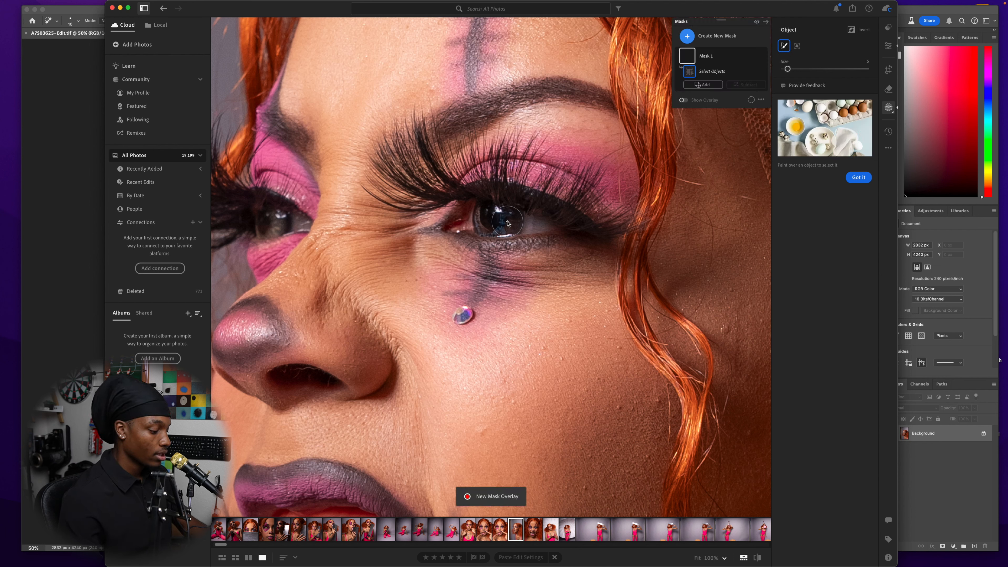
pyautogui.moveTo(488, 214)
pyautogui.mouseDown()
pyautogui.moveTo(509, 223)
pyautogui.moveTo(482, 222)
pyautogui.mouseUp()
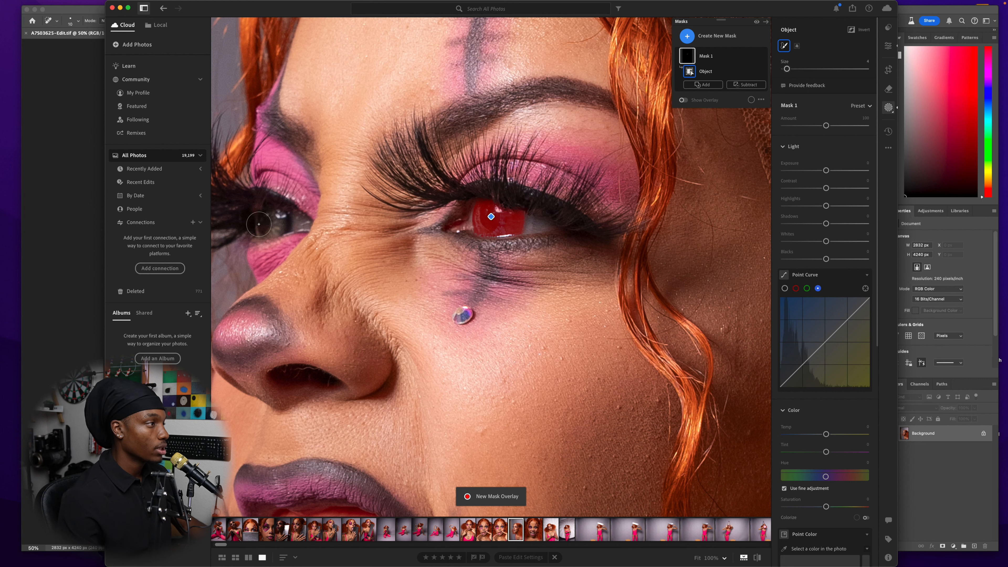
pyautogui.moveTo(259, 224); pyautogui.dragTo(399, 239)
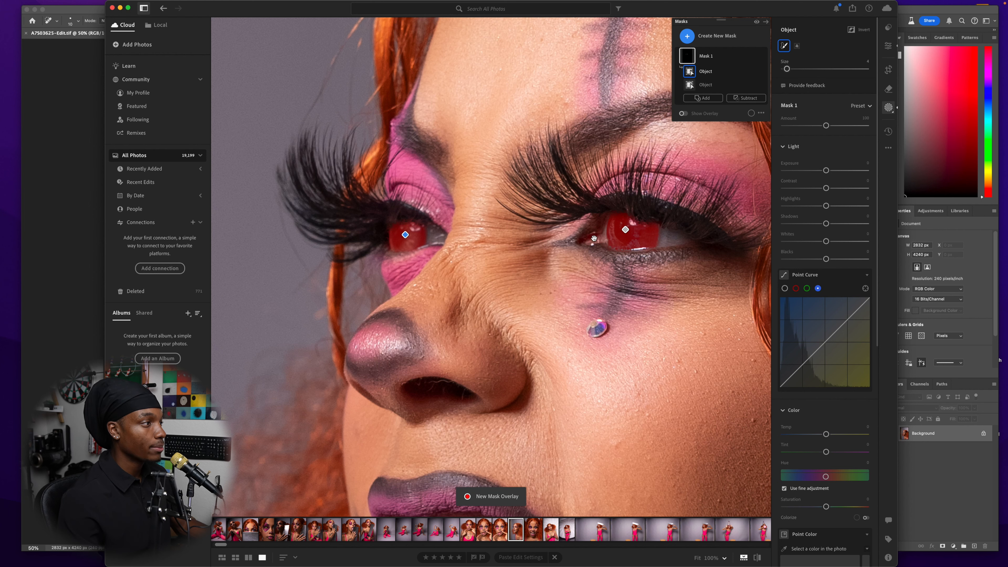
# Set the shadows of the two-iris mask to +100 and compare the full photo with its original
pyautogui.moveTo(593, 237); pyautogui.dragTo(516, 254)
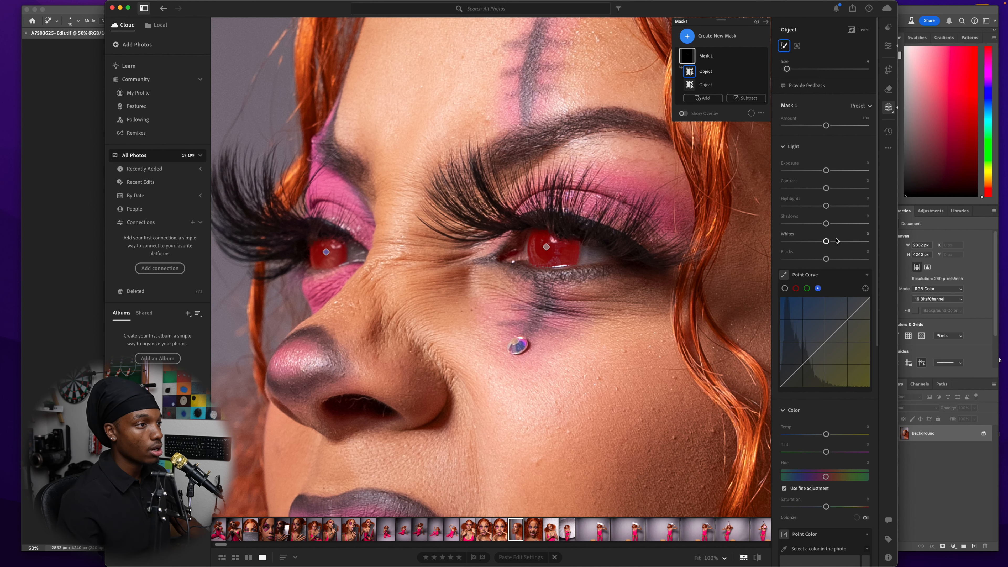
pyautogui.moveTo(844, 224); pyautogui.dragTo(867, 224)
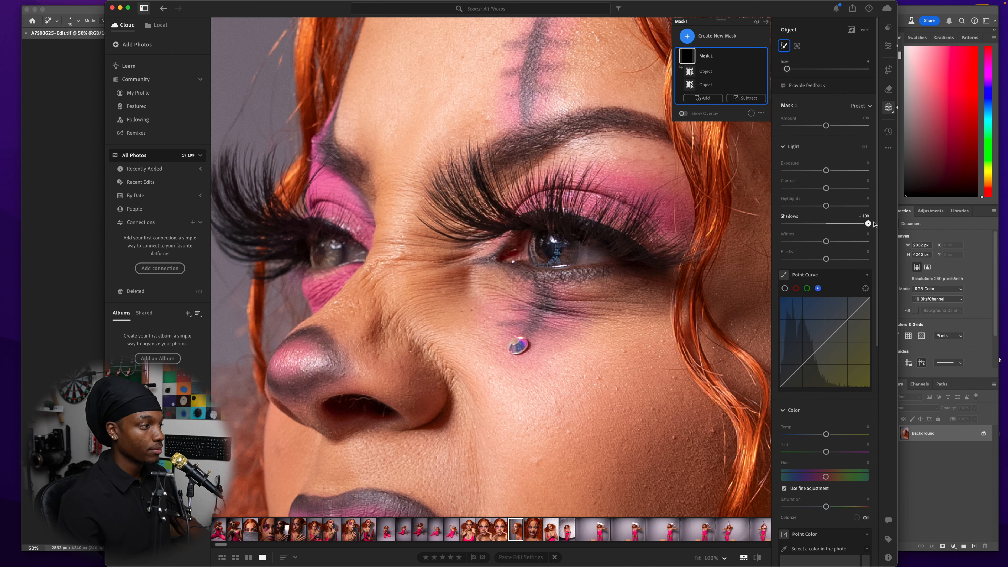
pyautogui.click(445, 228)
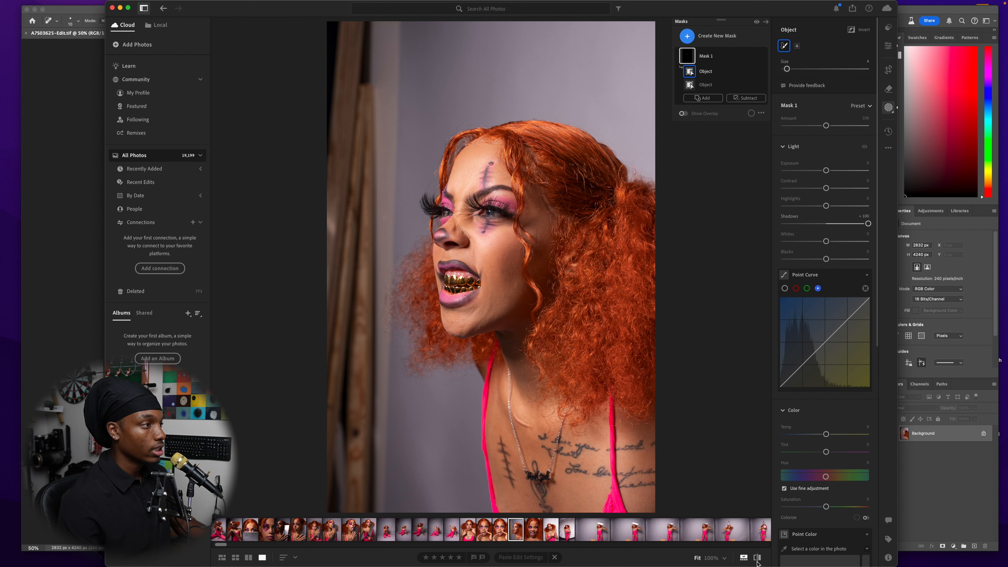
pyautogui.click(756, 557)
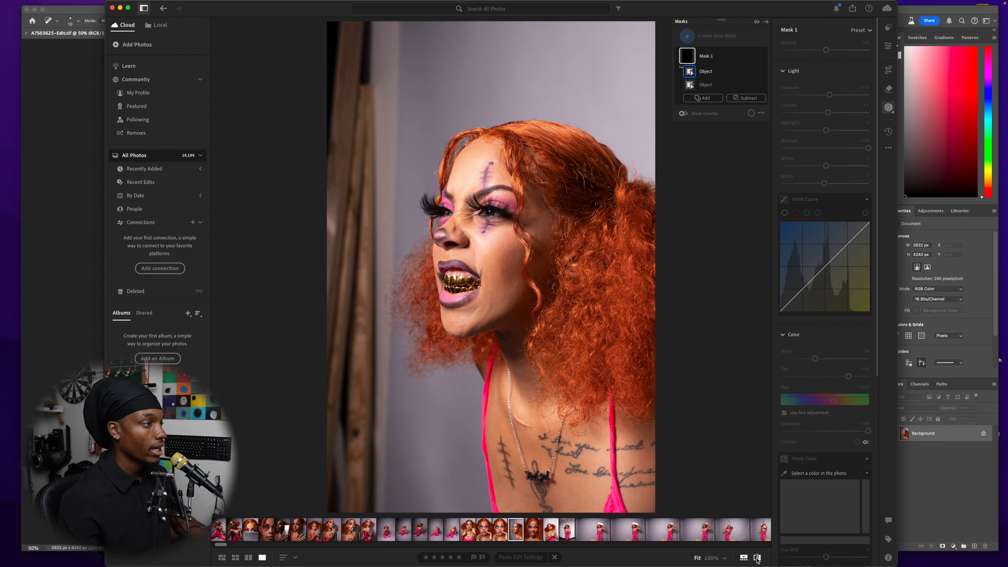
pyautogui.click(756, 558)
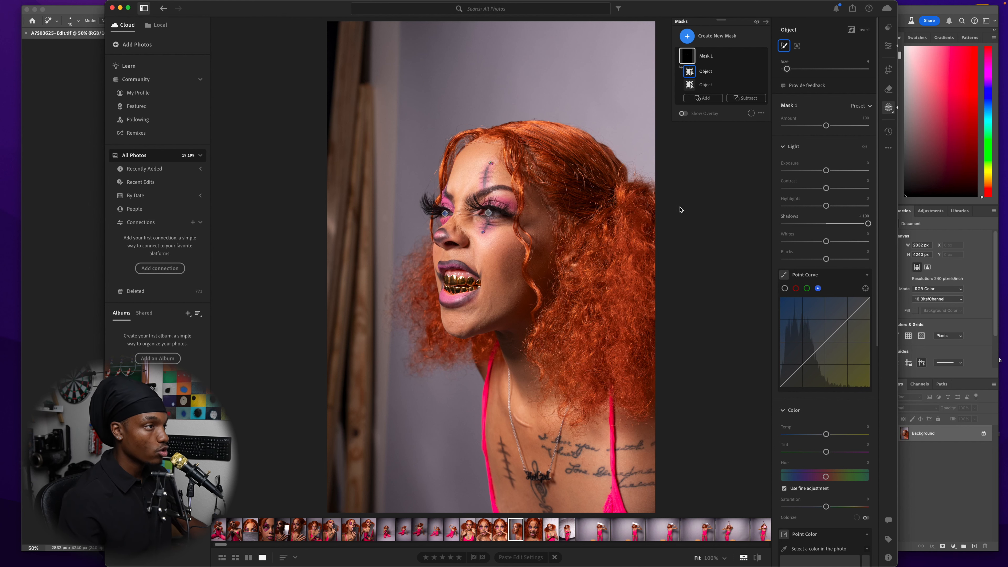
# Create a second object-selection mask covering only the nearer iris
pyautogui.click(687, 37)
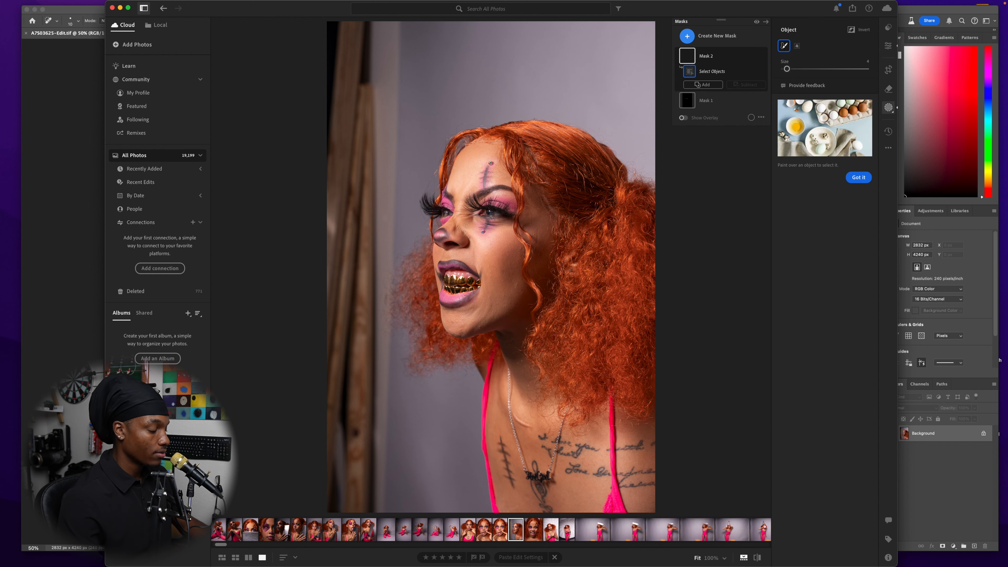
pyautogui.scroll(8, 471, 210)
pyautogui.scroll(10, 471, 211)
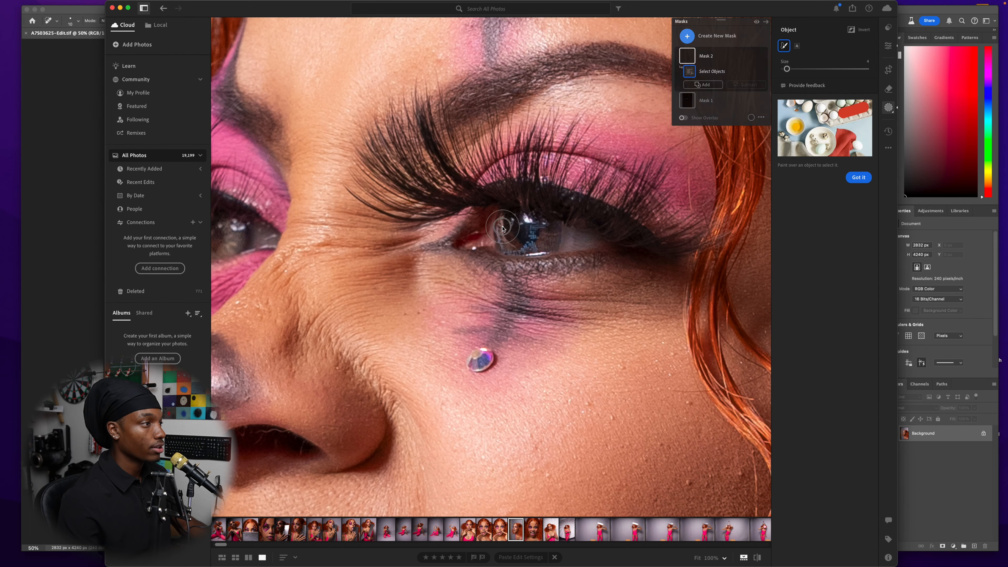
pyautogui.moveTo(496, 225)
pyautogui.mouseDown()
pyautogui.moveTo(541, 233)
pyautogui.moveTo(509, 239)
pyautogui.moveTo(544, 239)
pyautogui.mouseUp()
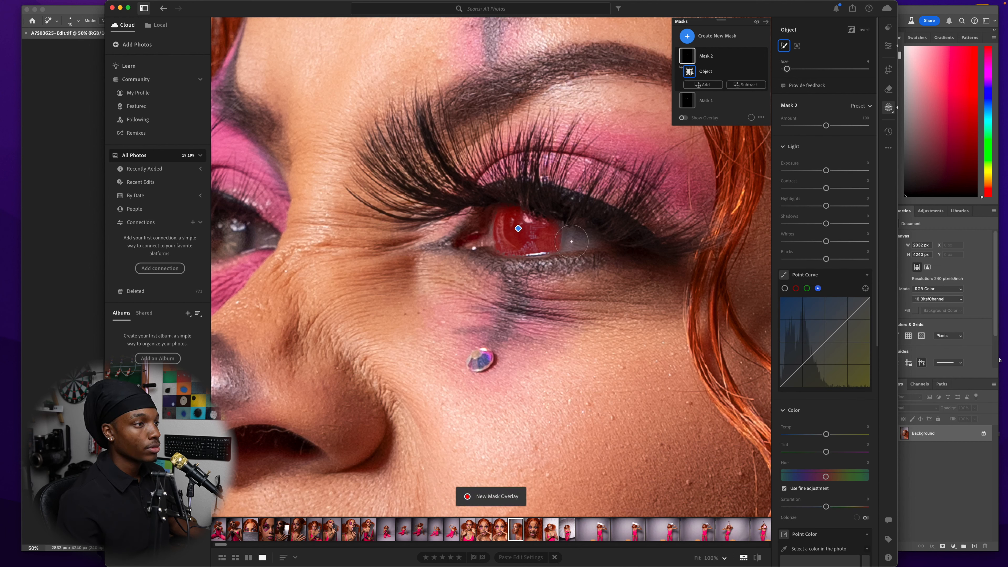
# Turn Mask 2's iris blue with shadows at about +85, the blue channel curve bent upward, and temperature at -19
pyautogui.moveTo(826, 224); pyautogui.dragTo(861, 224)
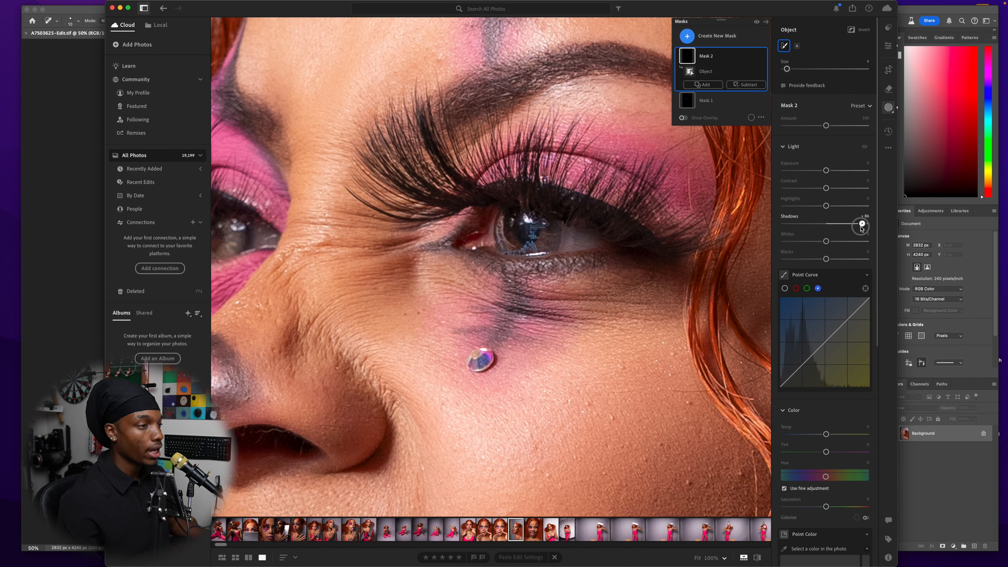
pyautogui.click(826, 340)
pyautogui.moveTo(826, 341); pyautogui.dragTo(812, 330)
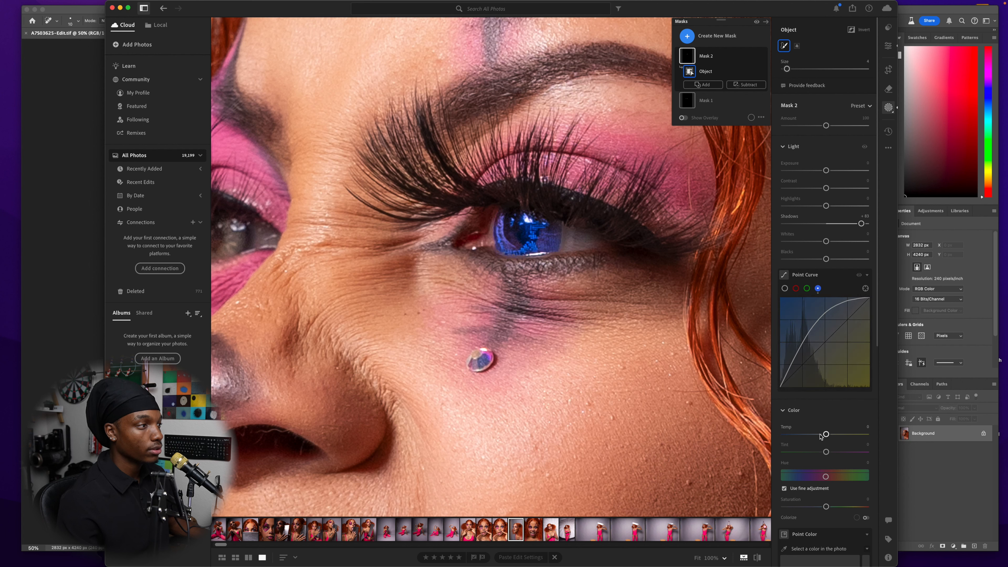
pyautogui.moveTo(825, 436); pyautogui.dragTo(818, 434)
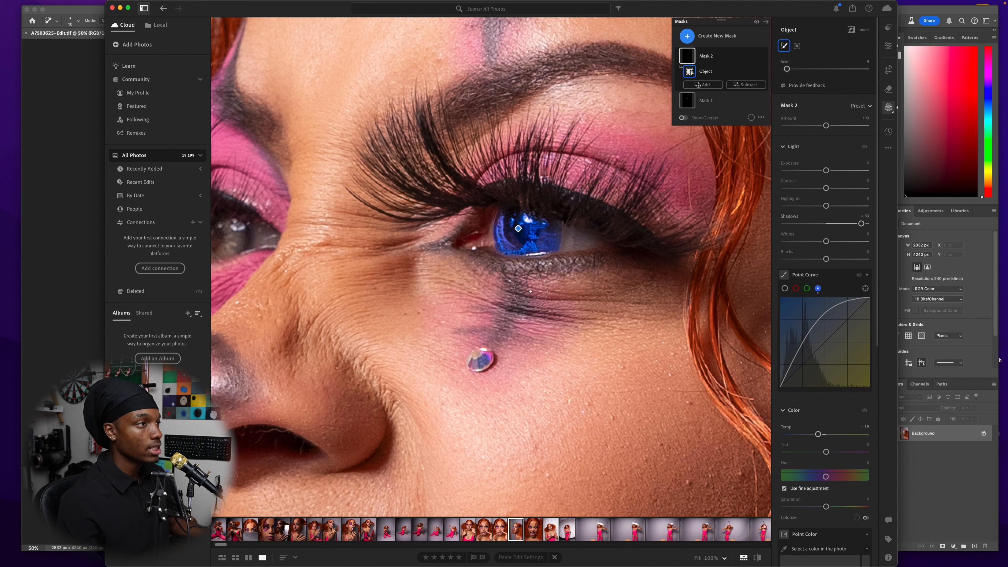
# Create a third object-selection mask covering only the farther iris
pyautogui.click(686, 36)
pyautogui.click(686, 37)
pyautogui.click(686, 36)
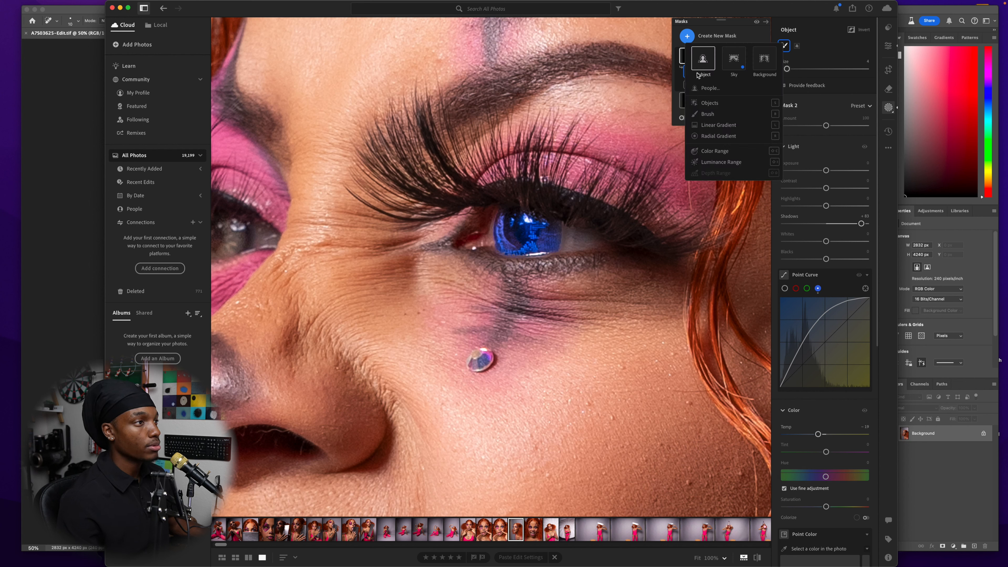
pyautogui.click(710, 103)
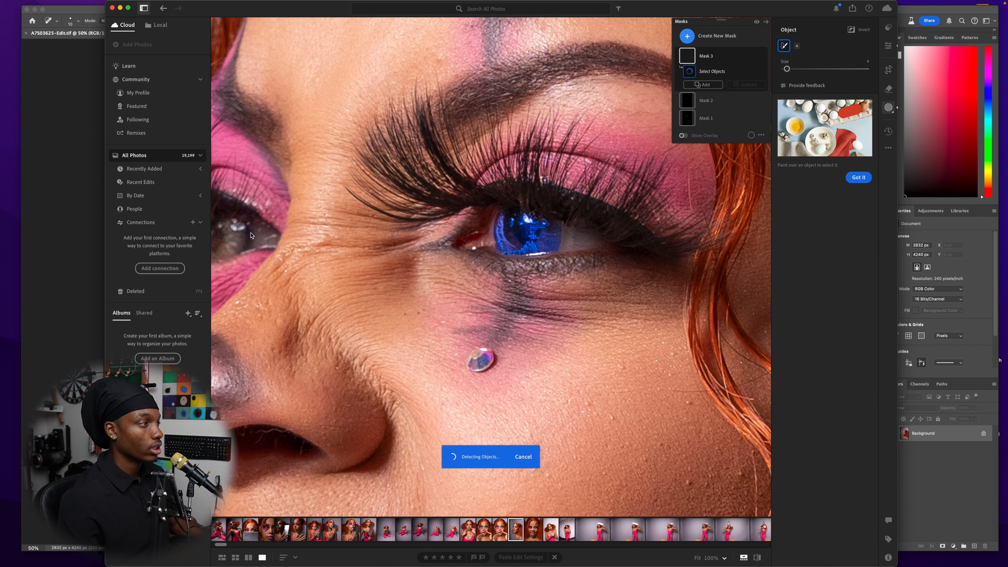
pyautogui.moveTo(299, 234); pyautogui.dragTo(522, 293)
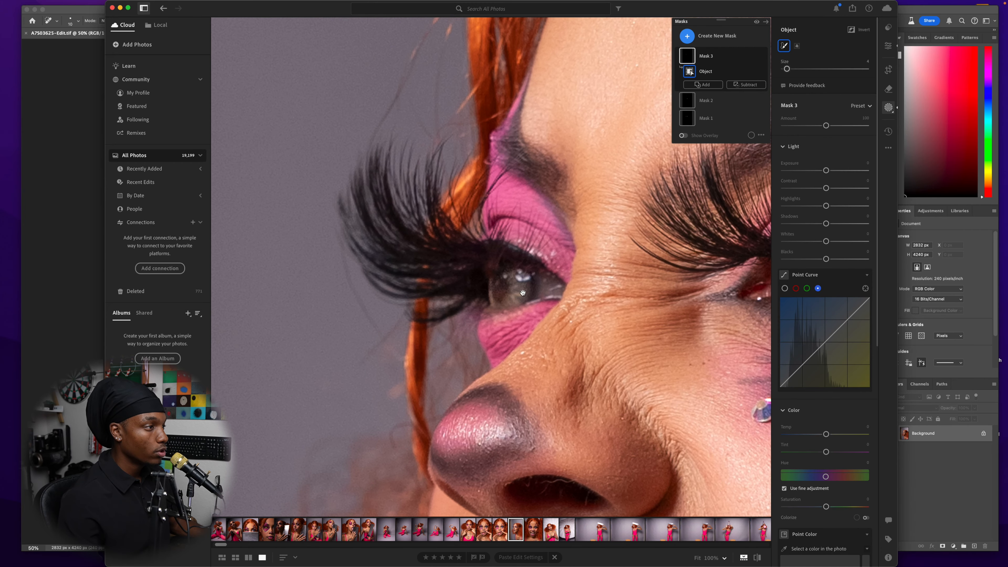
# Add the farther iris to Mask 3 as a second object selection and delete the wrongly detected eye-corner object
pyautogui.moveTo(691, 65)
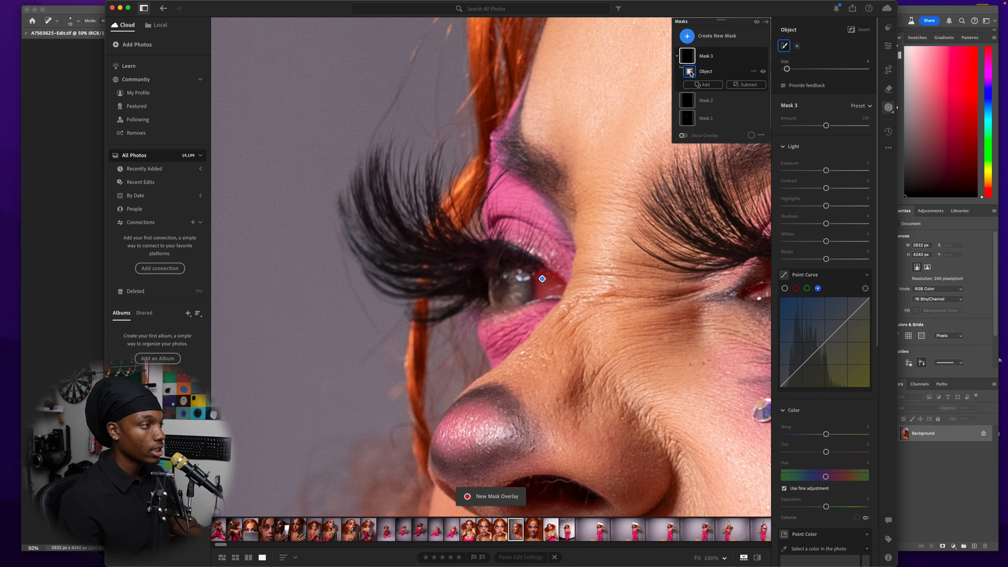
pyautogui.moveTo(506, 291); pyautogui.dragTo(509, 285)
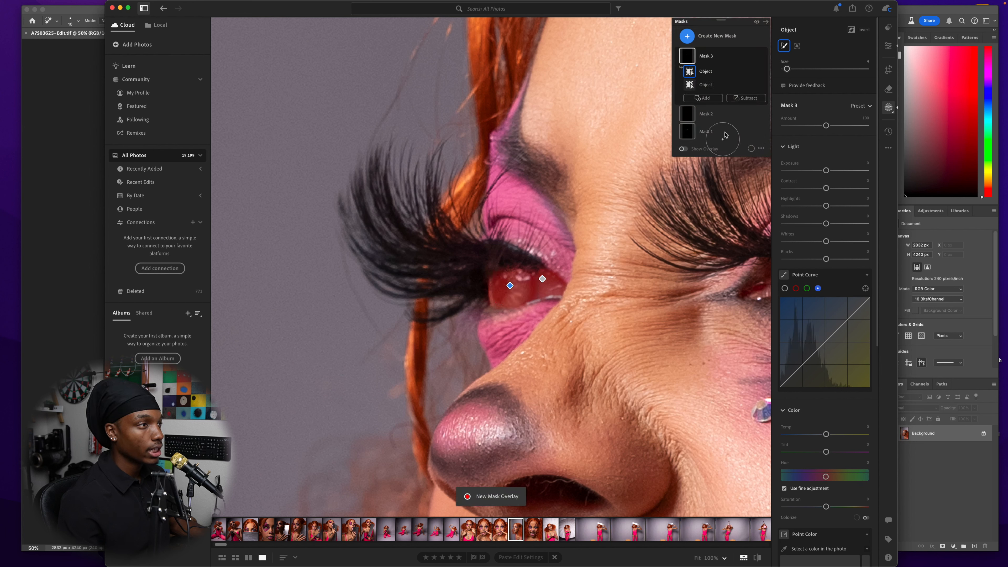
pyautogui.click(754, 86)
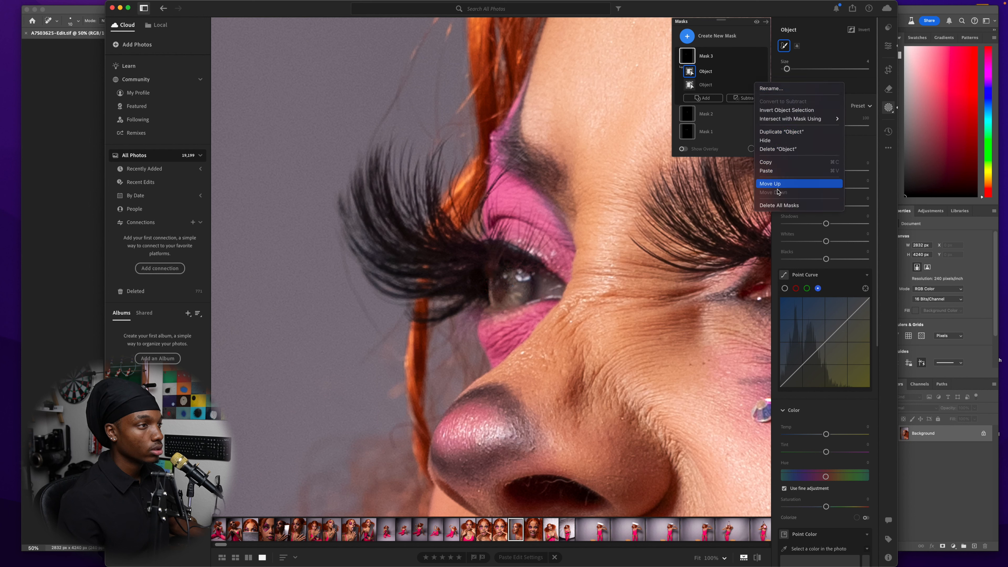
pyautogui.click(773, 149)
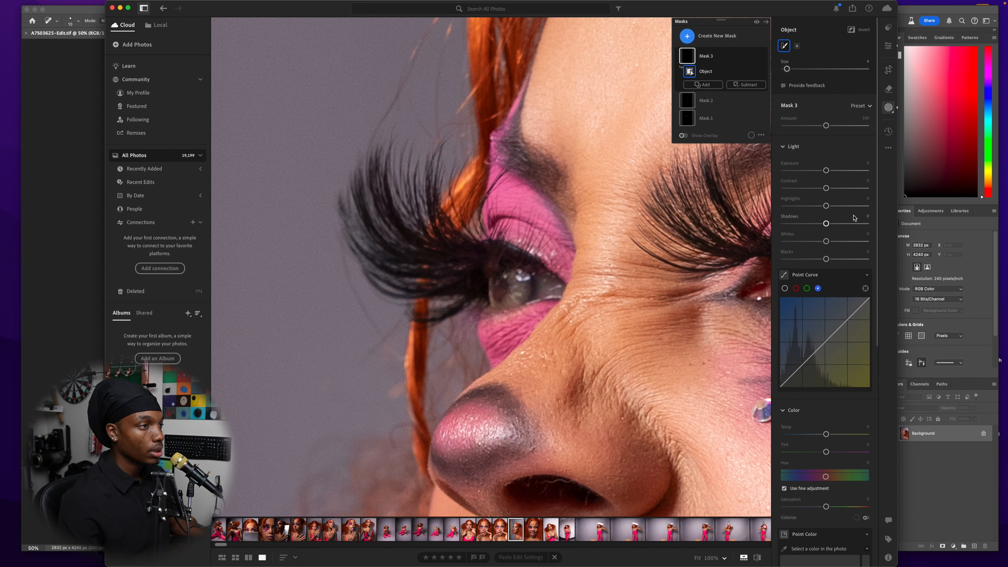
# Turn Mask 3's iris golden with shadows at about +62, the blue channel curve bent downward, and temperature at +28
pyautogui.click(852, 224)
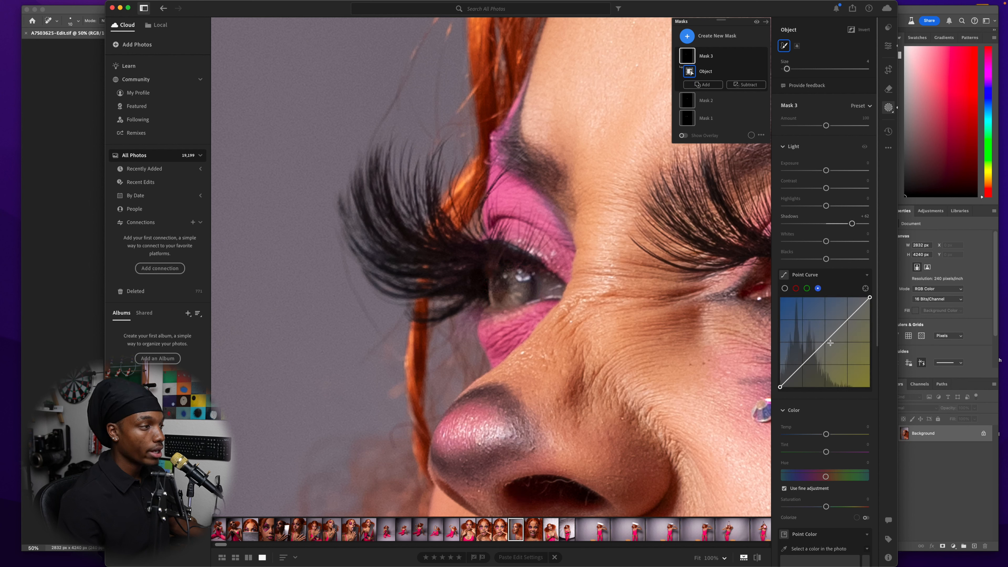
pyautogui.moveTo(830, 338); pyautogui.dragTo(817, 365)
pyautogui.press('super+z')
pyautogui.press('super+shift+z')
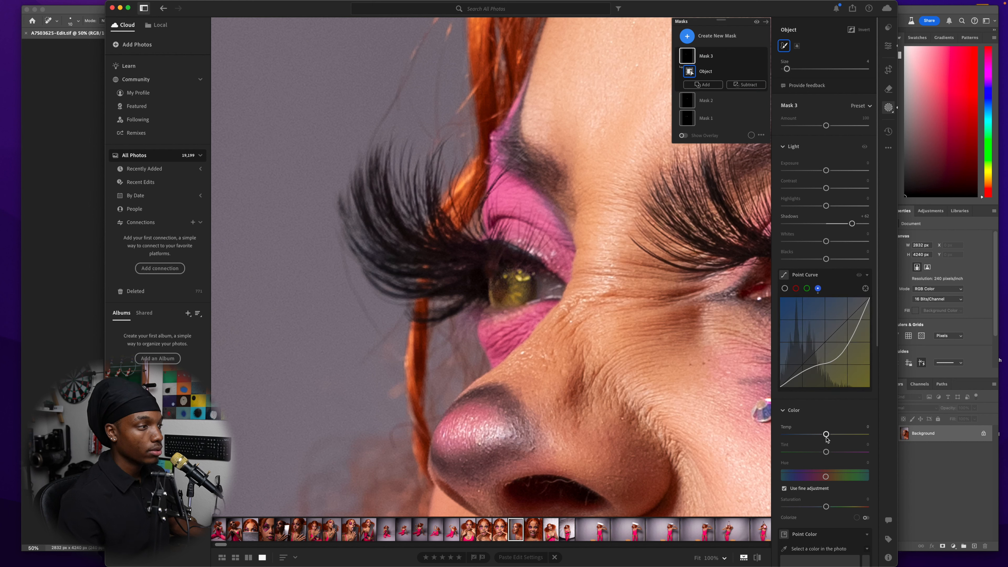
pyautogui.moveTo(826, 434); pyautogui.dragTo(838, 435)
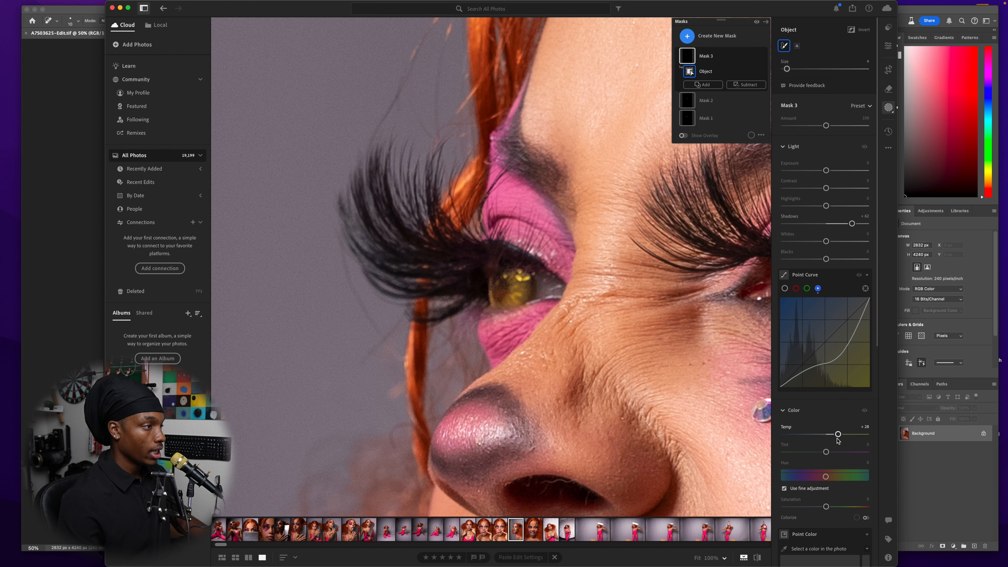
# Set Mask 3's texture to about +42 and raise its clarity, and set Mask 2's clarity to about +41
pyautogui.scroll(-10, 824, 418)
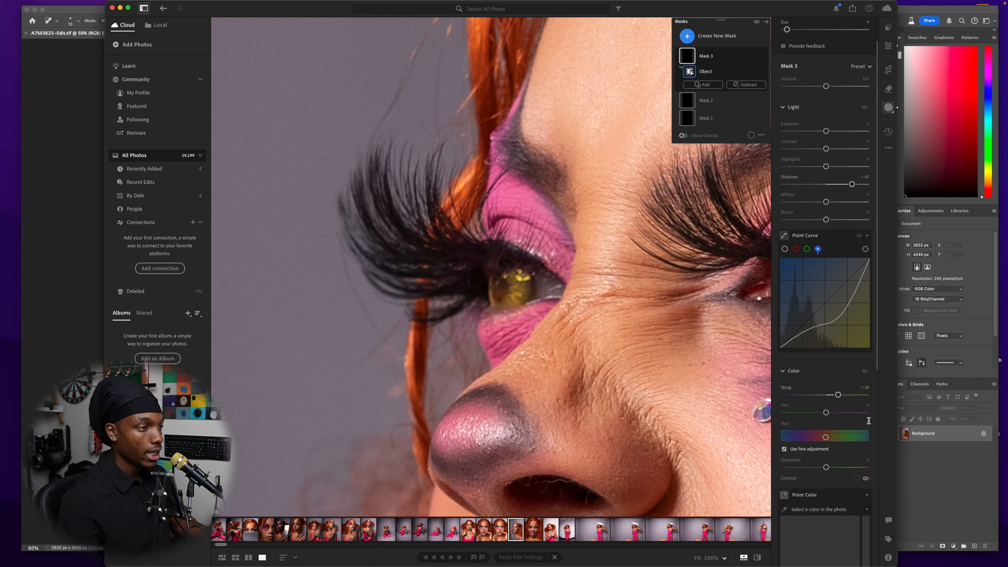
pyautogui.moveTo(826, 404); pyautogui.dragTo(843, 385)
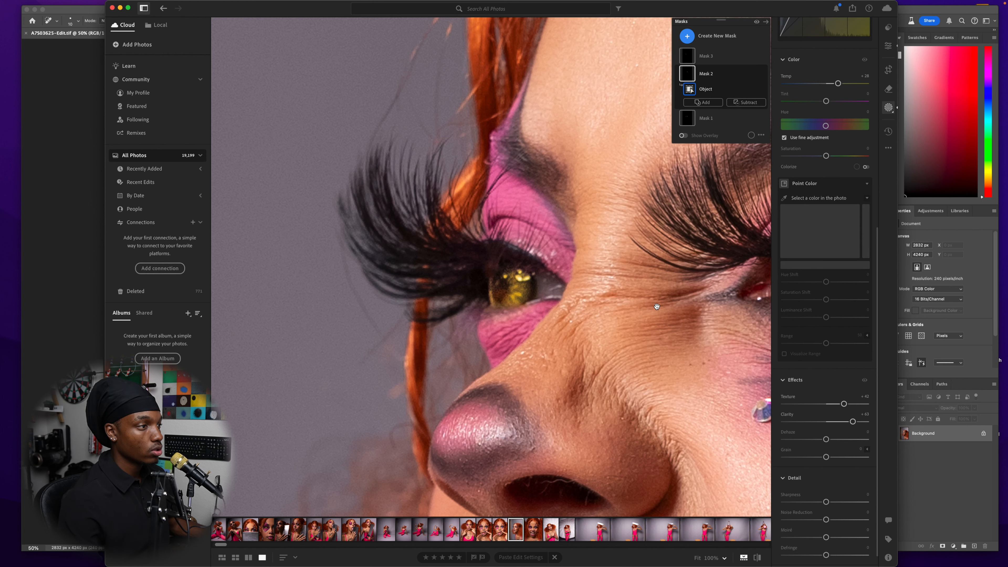
pyautogui.hscroll(10, 635, 286)
pyautogui.doubleClick(848, 422)
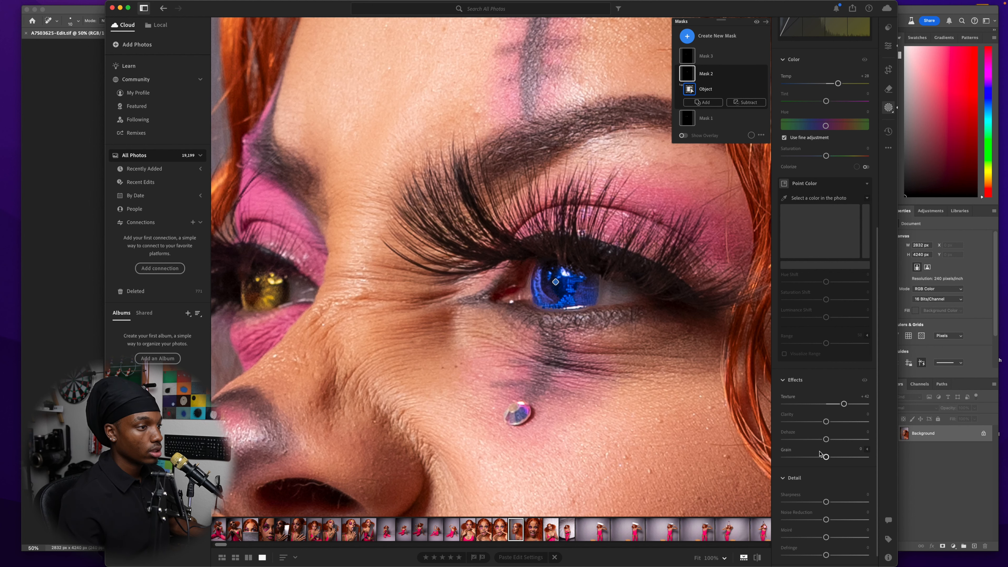
pyautogui.moveTo(844, 421); pyautogui.dragTo(843, 421)
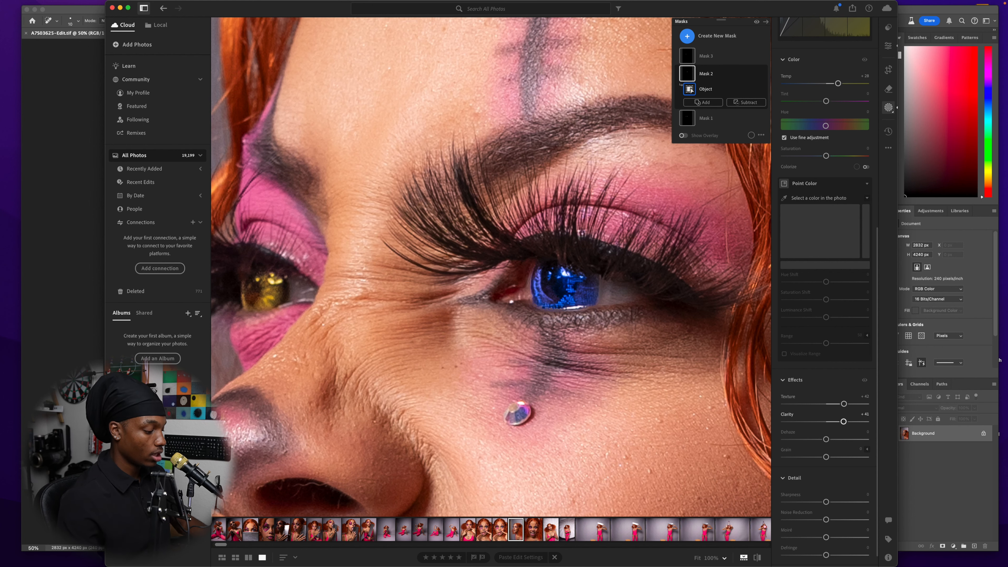
# Compare the whole snarling portrait with its original, and examine the golden-eye close-up the same way
pyautogui.click(543, 332)
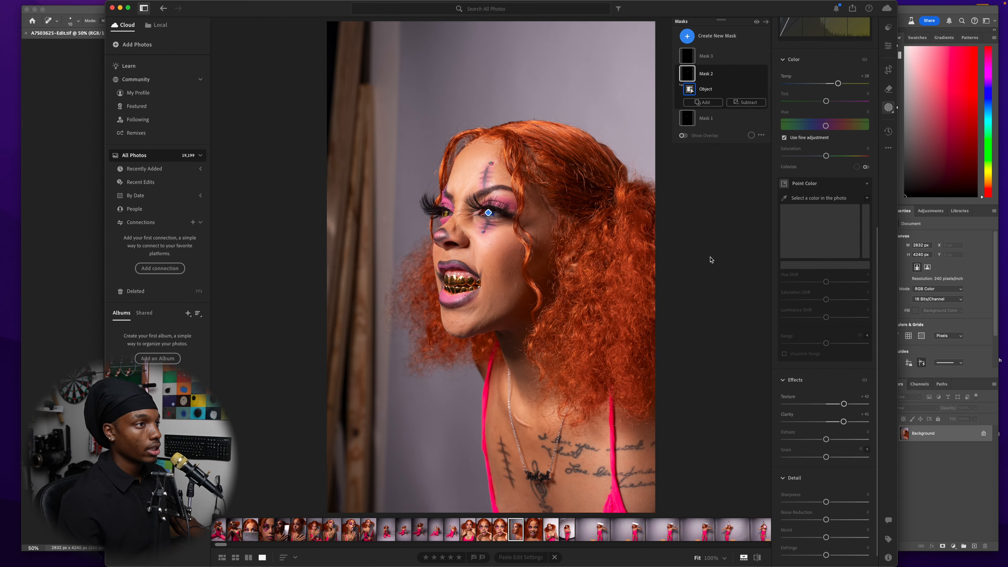
pyautogui.click(887, 46)
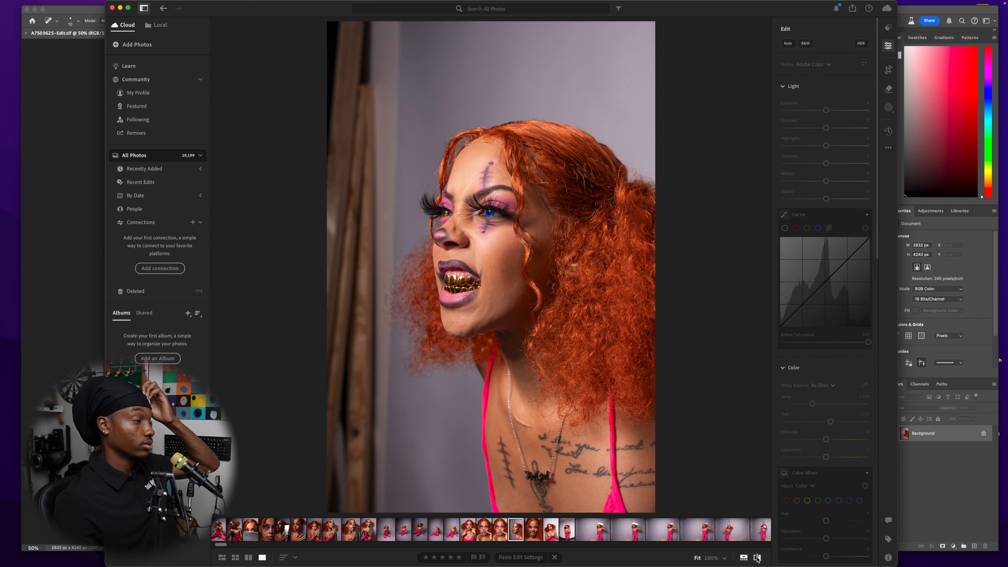
pyautogui.click(756, 558)
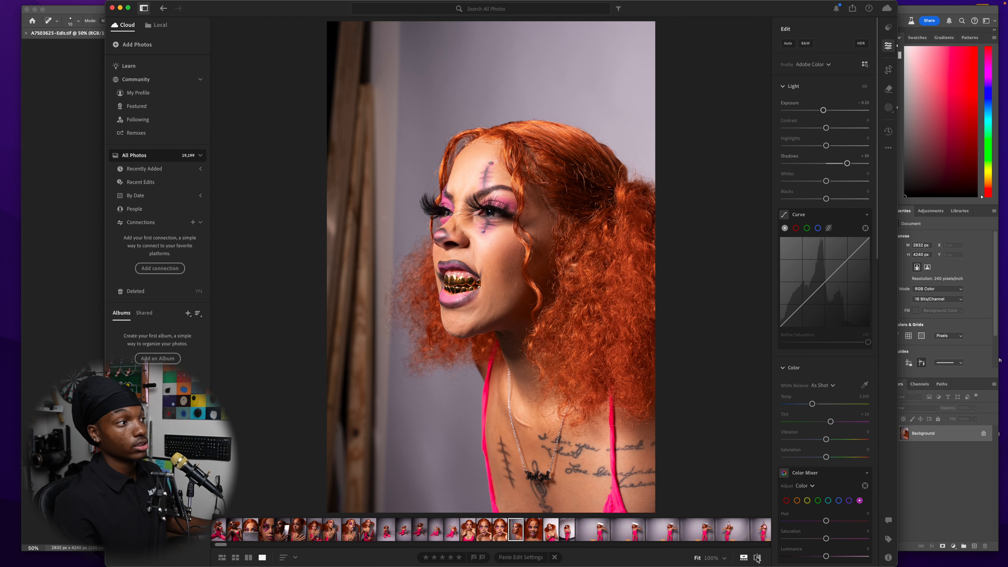
pyautogui.click(757, 558)
pyautogui.click(757, 557)
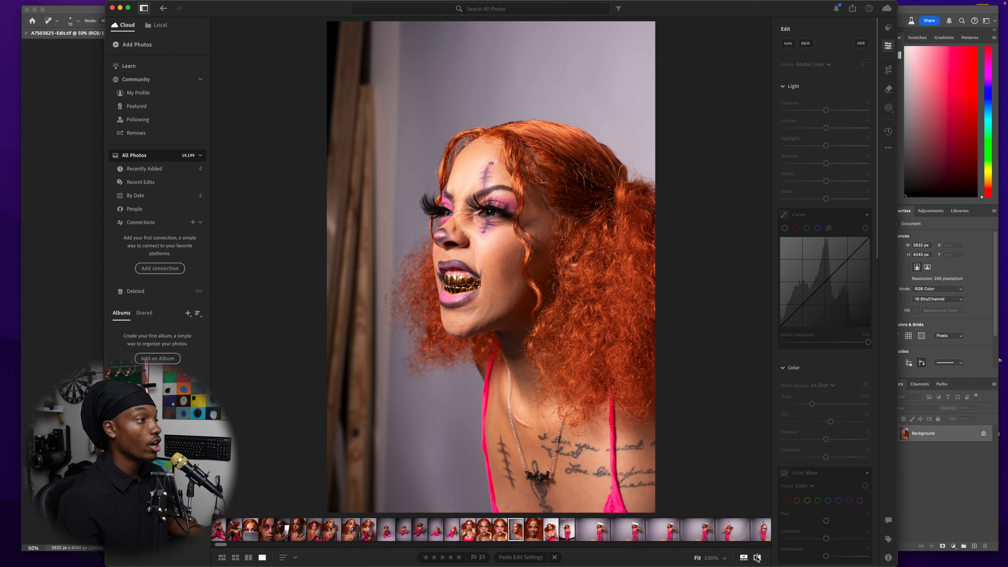
pyautogui.click(756, 557)
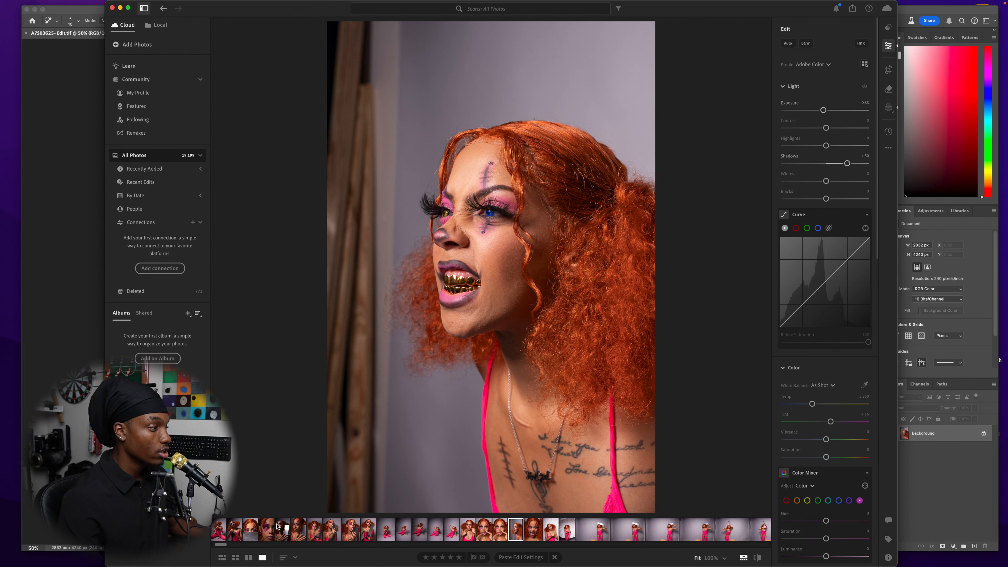
pyautogui.click(266, 532)
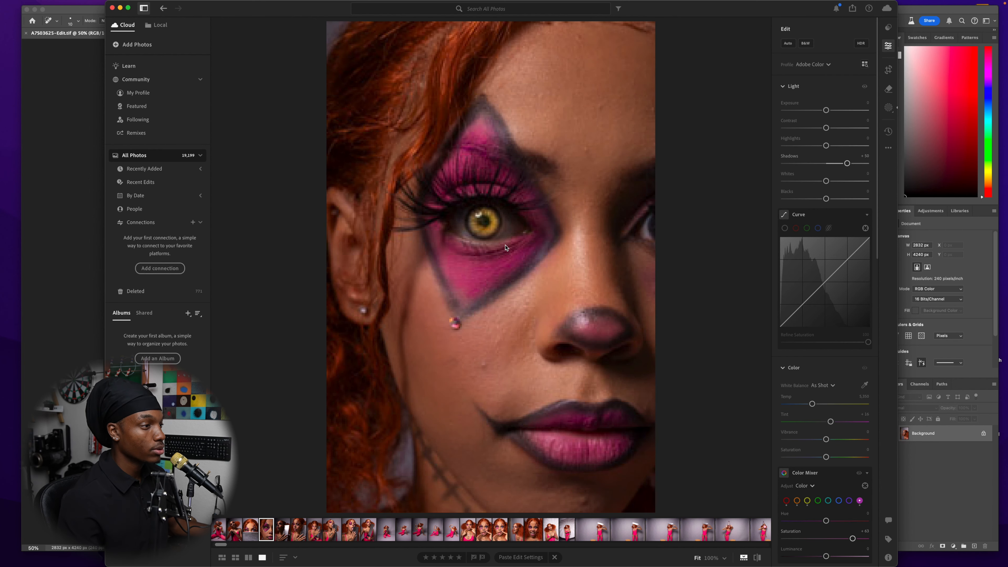
pyautogui.click(758, 558)
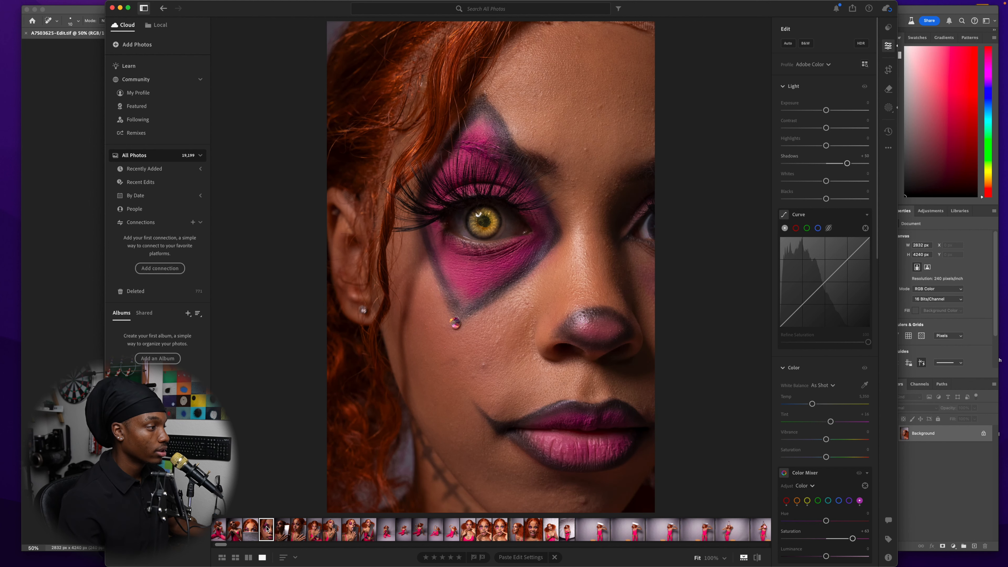
# Open the smiling seated portrait in the pink bodysuit, set its shadows to +100, and raise its exposure slightly
pyautogui.hscroll(-10, 266, 530)
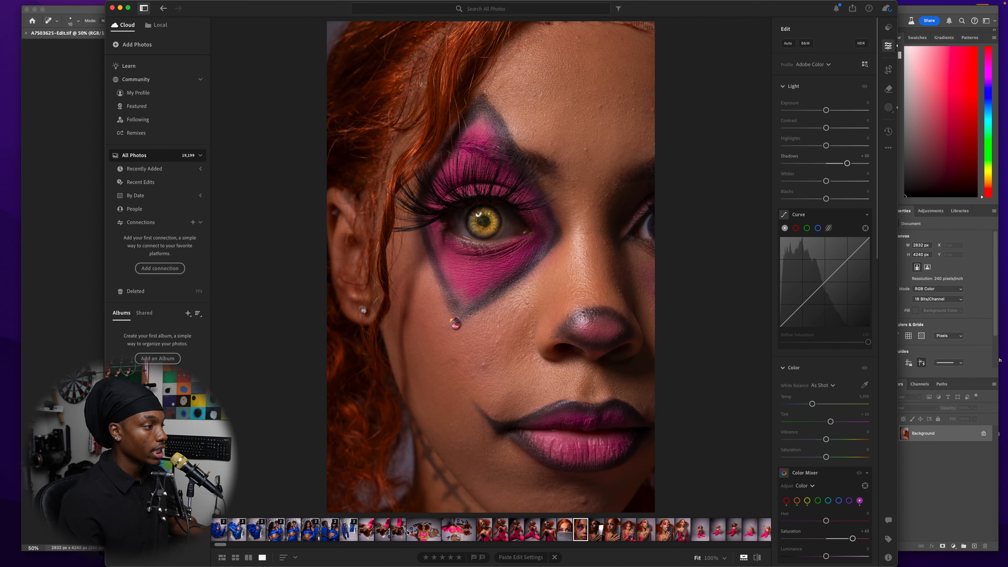
pyautogui.hscroll(3, 408, 532)
pyautogui.click(424, 530)
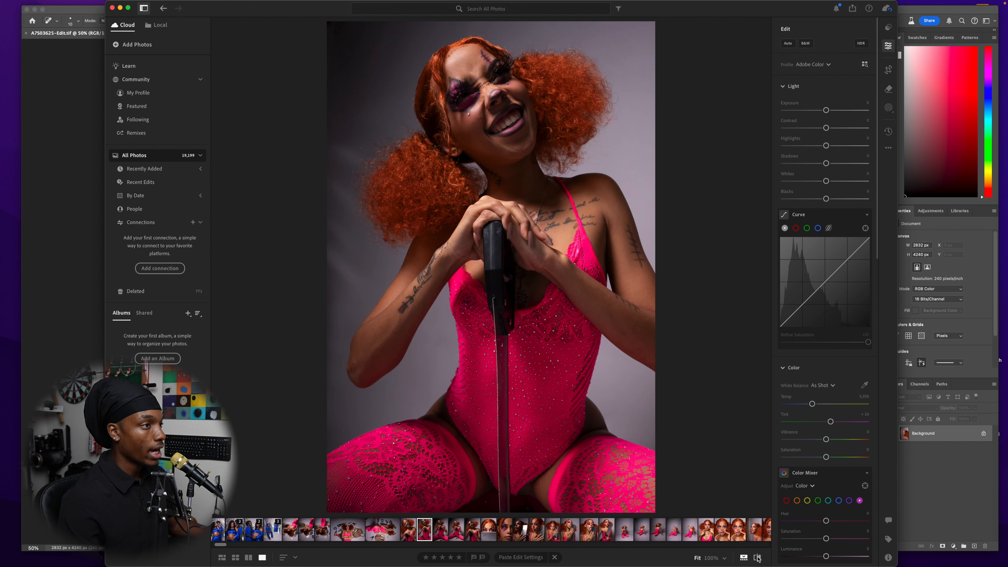
pyautogui.moveTo(826, 163); pyautogui.dragTo(906, 165)
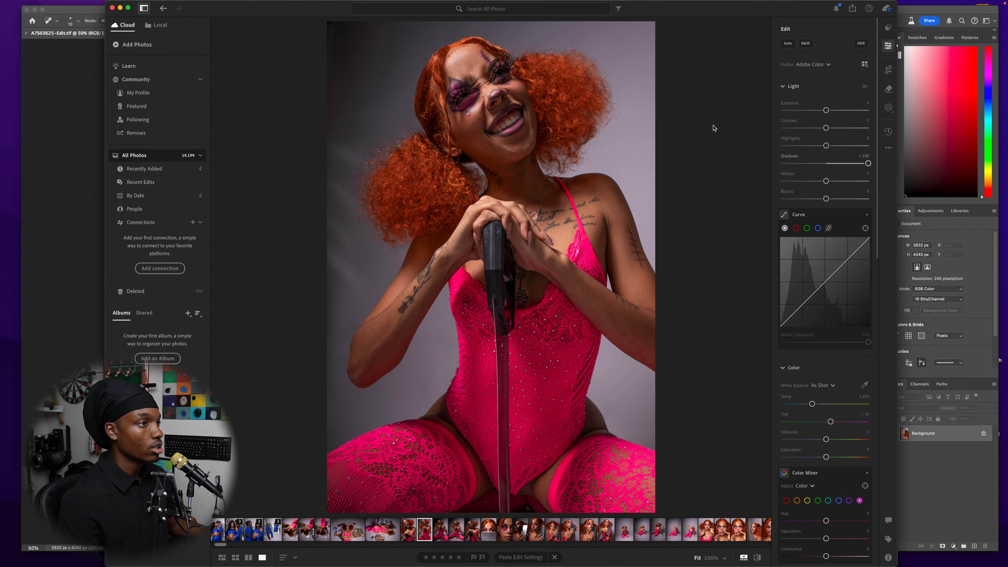
pyautogui.moveTo(825, 110); pyautogui.dragTo(827, 110)
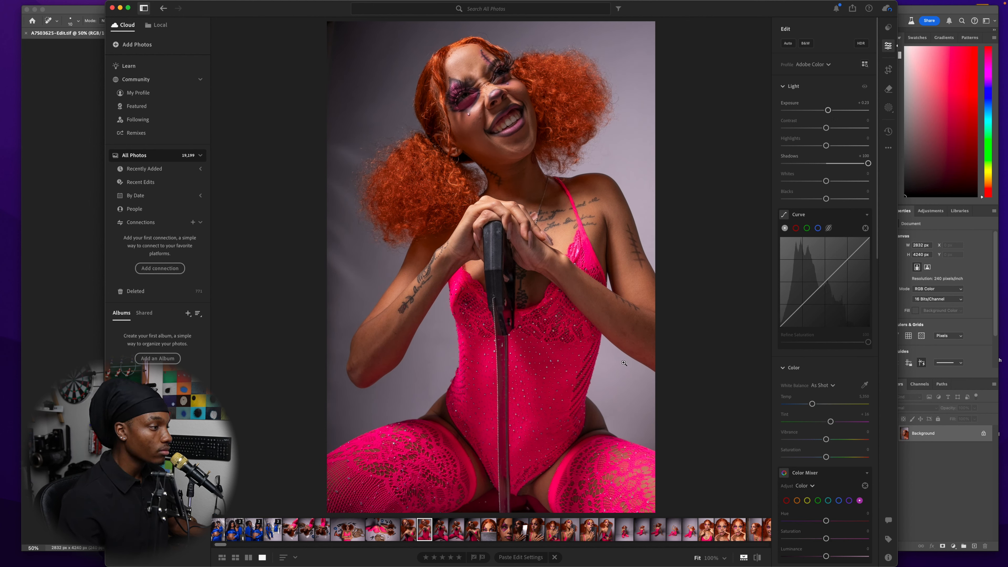
# Try setting the shadows to +100 on the portrait with the saw blade, and undo it
pyautogui.click(406, 530)
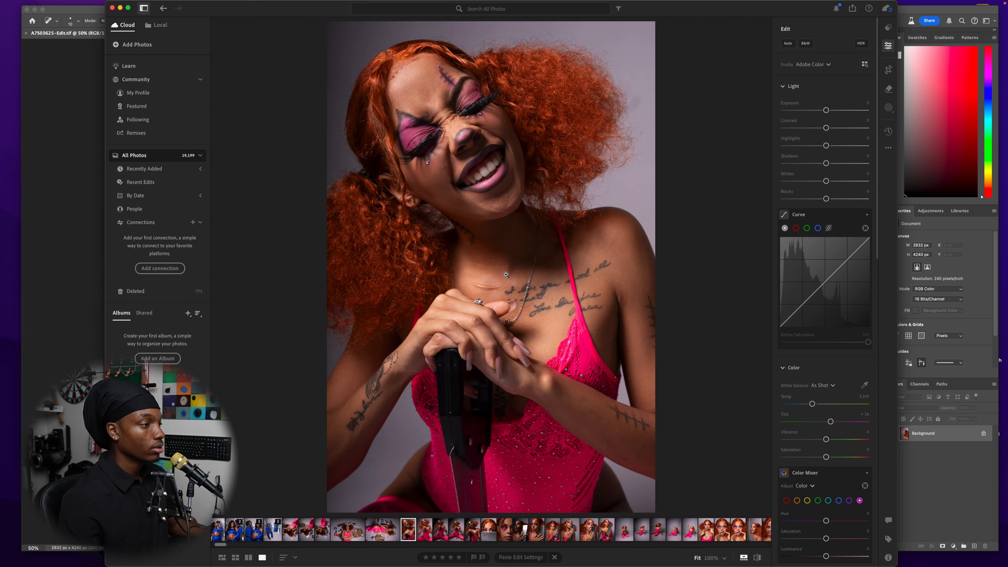
pyautogui.click(521, 530)
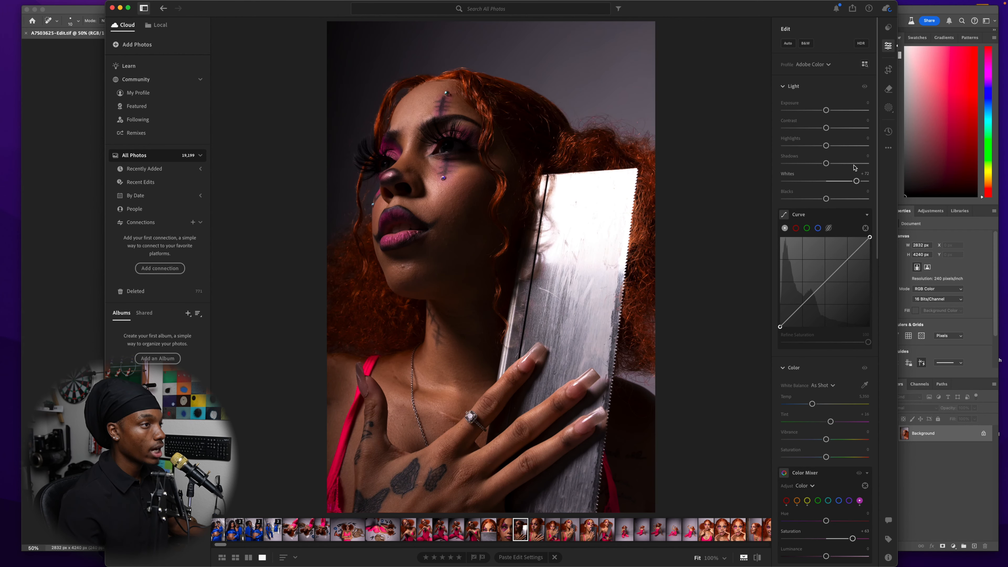
pyautogui.moveTo(825, 163); pyautogui.dragTo(921, 166)
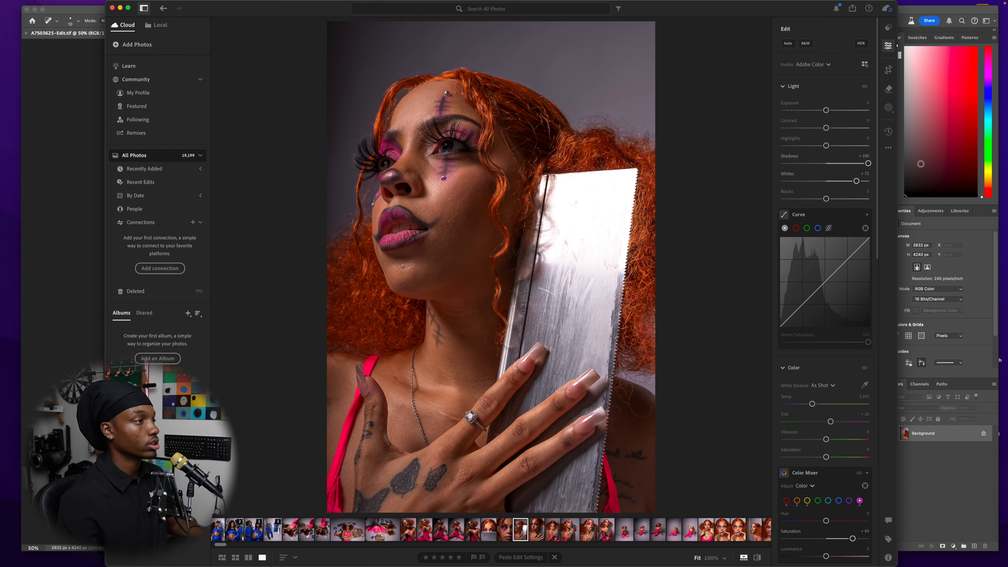
pyautogui.press('super+z')
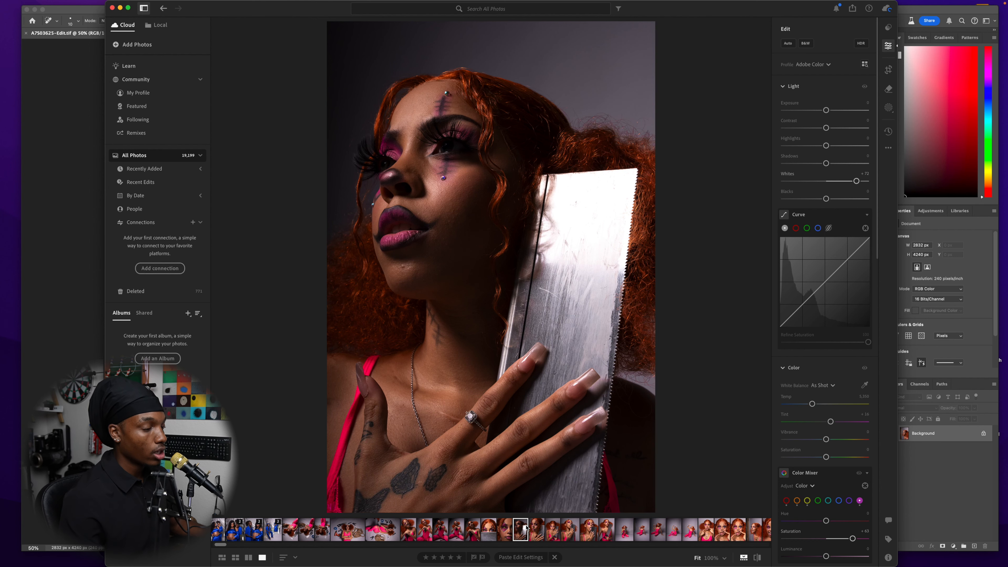
# Open the portrait with fingers pulling the mouth and create an object-selection mask over the iris inside the pink diamond makeup
pyautogui.click(706, 530)
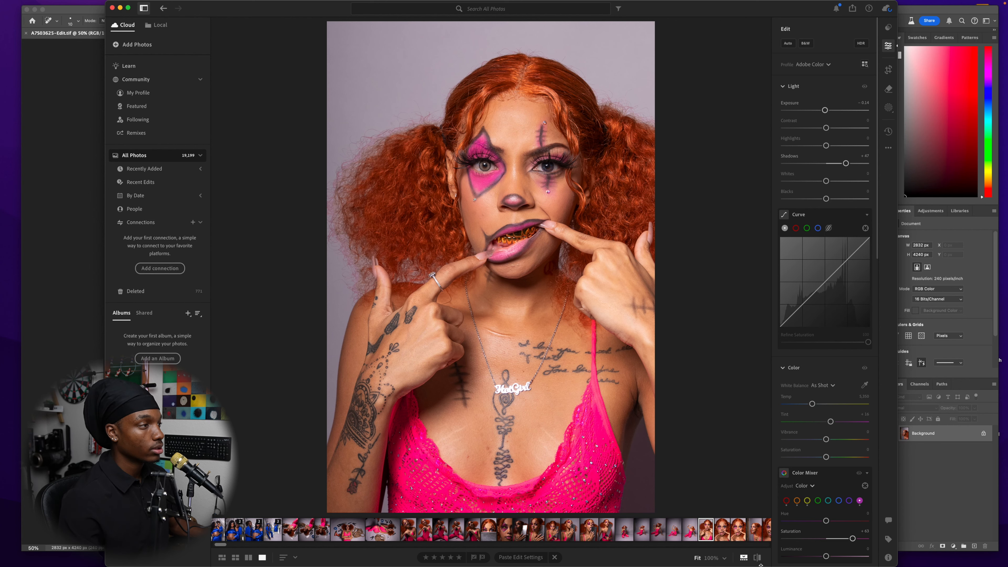
pyautogui.click(485, 164)
pyautogui.click(888, 107)
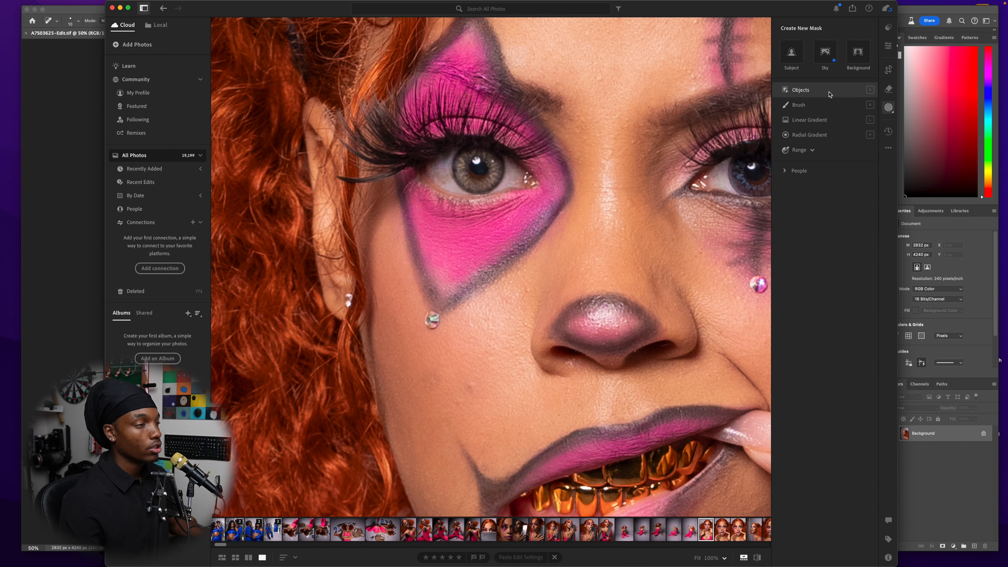
pyautogui.click(829, 93)
pyautogui.moveTo(480, 163)
pyautogui.mouseDown()
pyautogui.moveTo(476, 175)
pyautogui.moveTo(469, 160)
pyautogui.moveTo(478, 174)
pyautogui.moveTo(496, 170)
pyautogui.mouseUp()
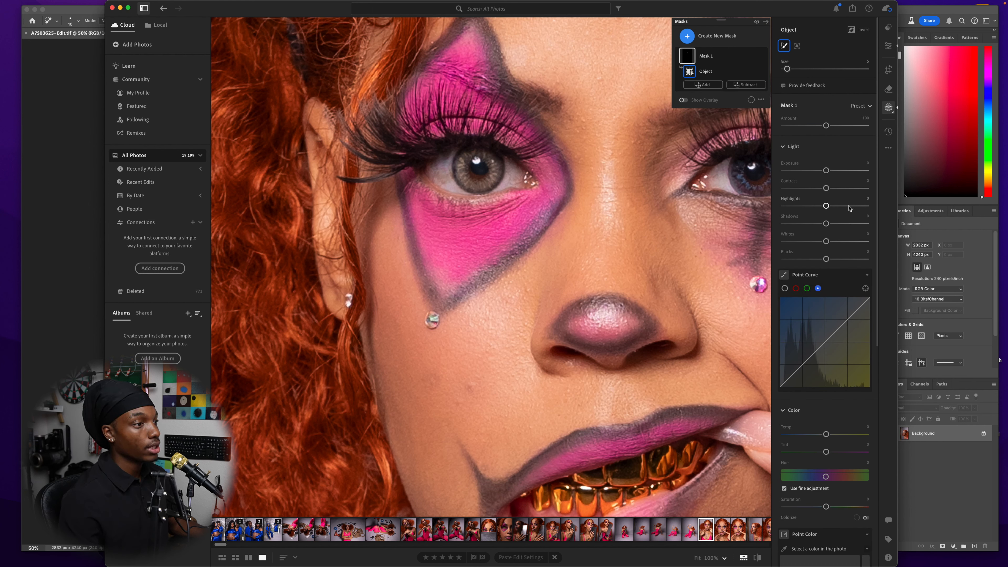
# Turn Mask 1's iris golden with raised highlights, the blue channel curve bent downward, texture +40, clarity +37, and sharpness about +31
pyautogui.click(849, 206)
pyautogui.moveTo(837, 330); pyautogui.dragTo(837, 357)
pyautogui.scroll(-10, 838, 420)
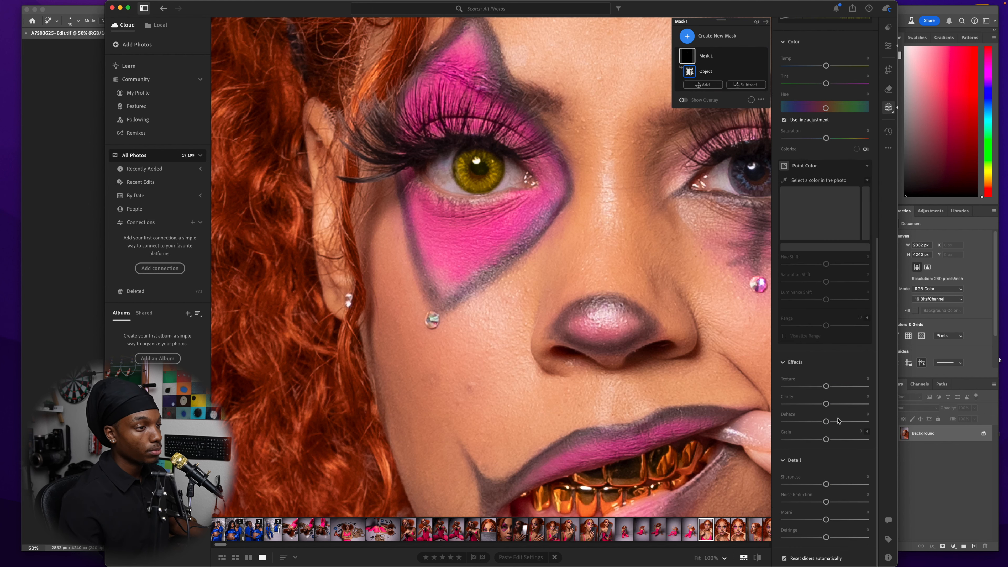
pyautogui.click(841, 404)
pyautogui.click(843, 386)
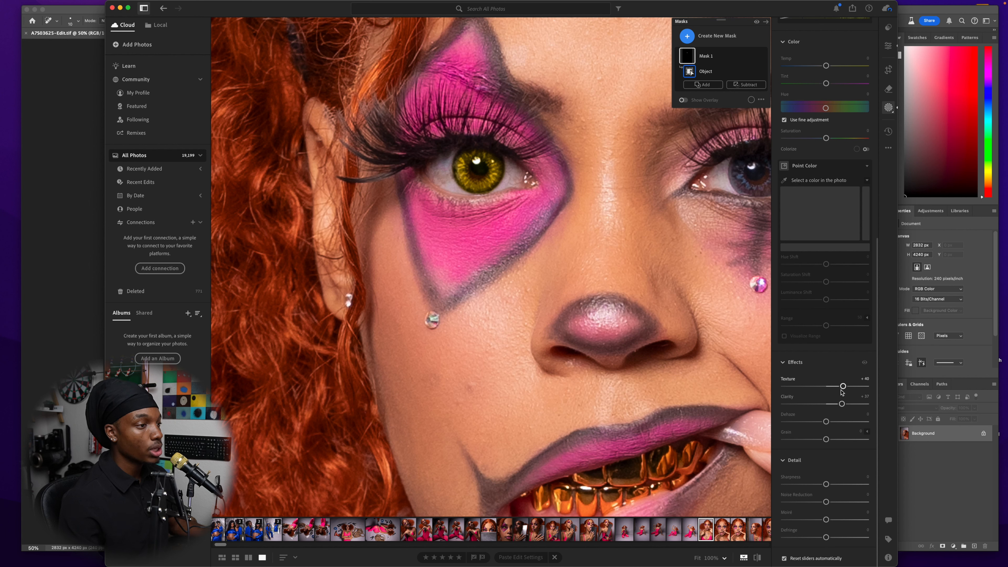
pyautogui.click(838, 484)
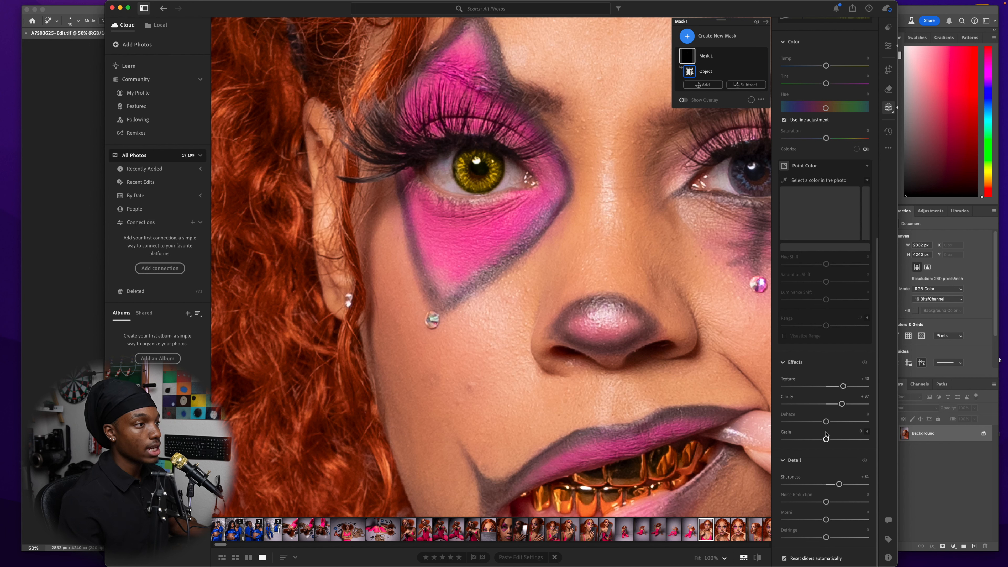
# Create a second object-selection mask over the iris of the other eye
pyautogui.click(716, 36)
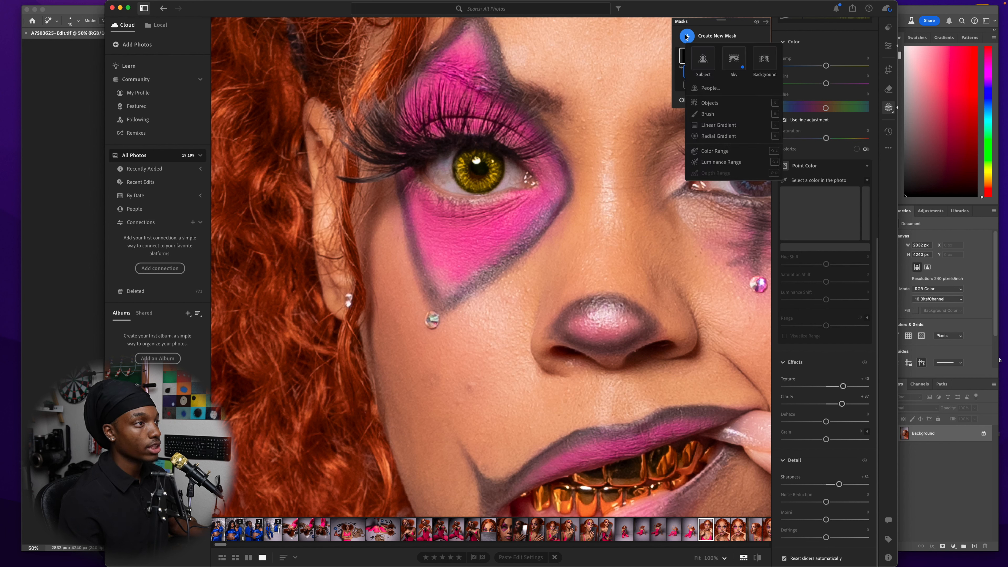
pyautogui.click(710, 103)
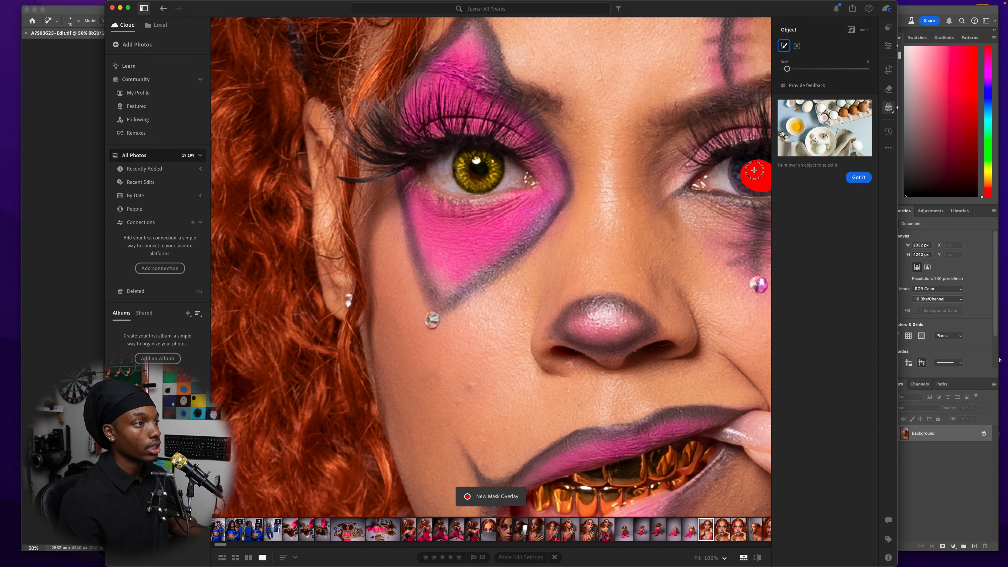
pyautogui.click(743, 183)
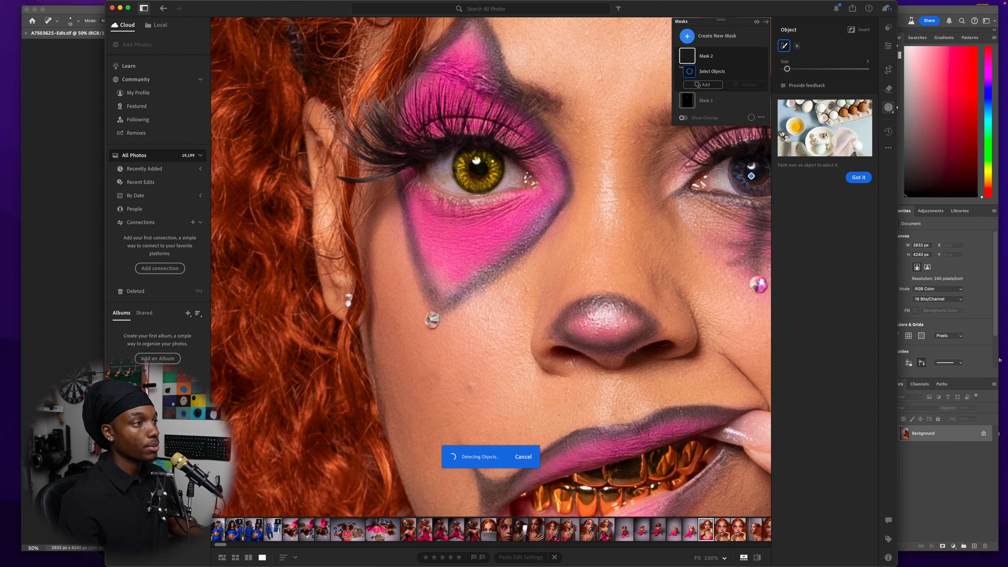
# Extend Mask 2 with two more object selections over the outer parts of the second eye's iris
pyautogui.moveTo(715, 194); pyautogui.dragTo(600, 202)
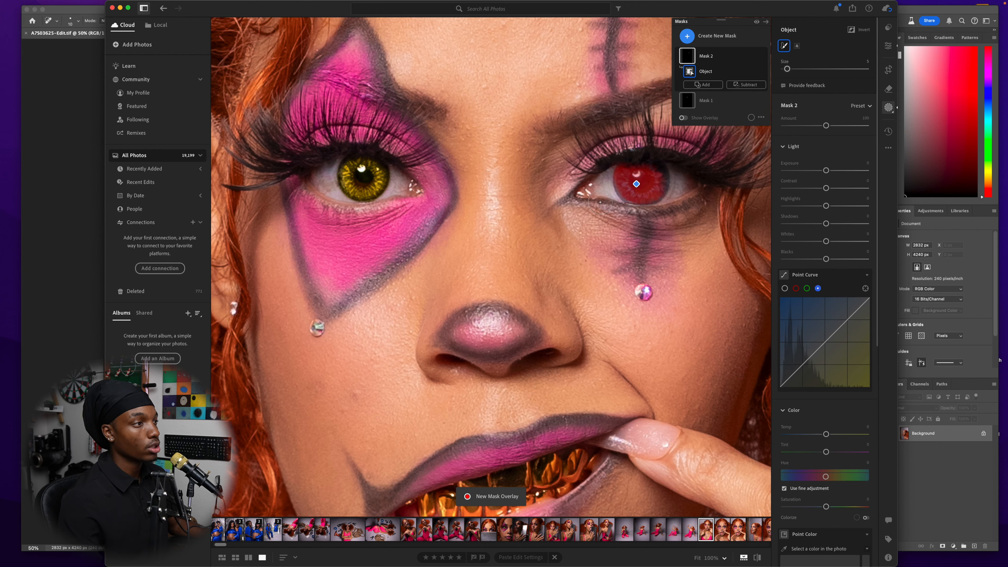
pyautogui.click(657, 180)
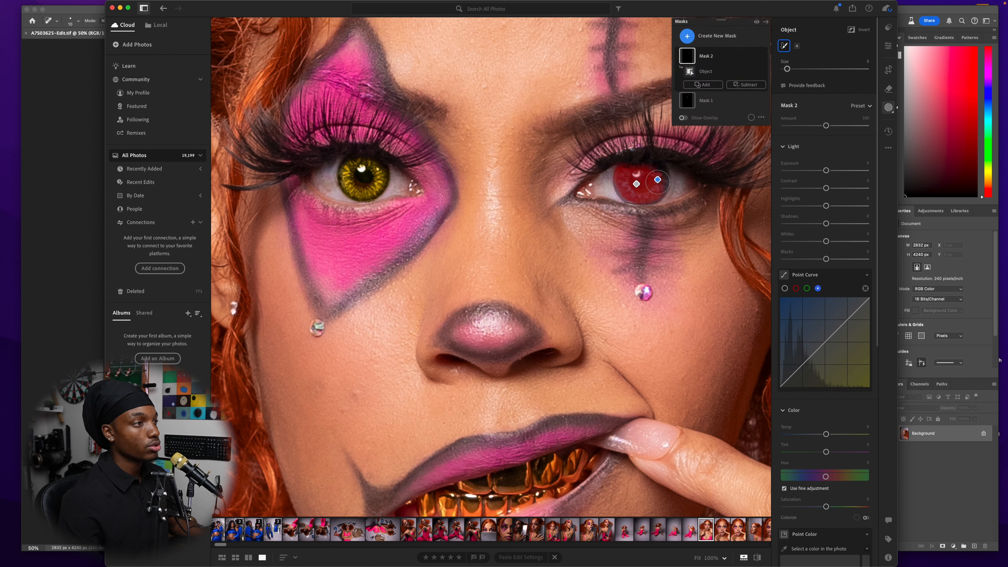
pyautogui.moveTo(659, 185)
pyautogui.mouseDown()
pyautogui.moveTo(650, 194)
pyautogui.moveTo(624, 185)
pyautogui.mouseUp()
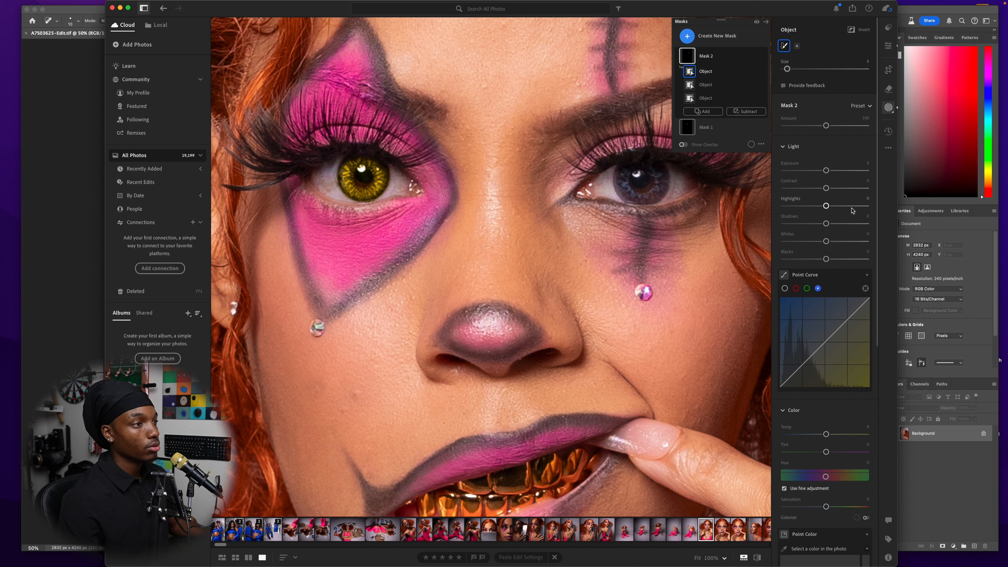
# Turn Mask 2's iris blue with shadows at about +60 and the blue channel curve bent strongly upward
pyautogui.click(851, 223)
pyautogui.moveTo(818, 349)
pyautogui.mouseDown()
pyautogui.moveTo(810, 326)
pyautogui.moveTo(805, 347)
pyautogui.mouseUp()
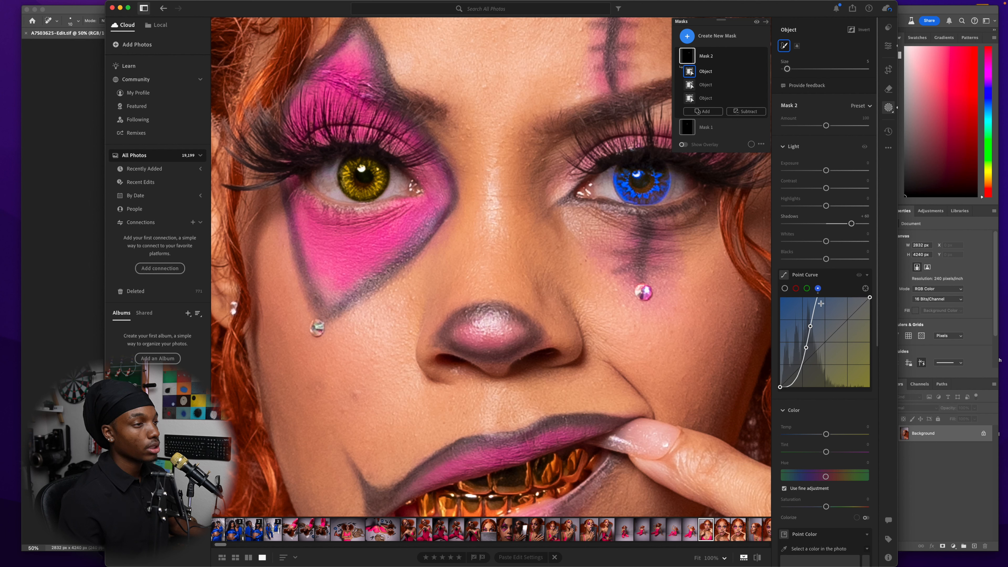
pyautogui.moveTo(820, 303)
pyautogui.mouseDown()
pyautogui.moveTo(829, 303)
pyautogui.moveTo(816, 331)
pyautogui.moveTo(831, 311)
pyautogui.moveTo(823, 309)
pyautogui.mouseUp()
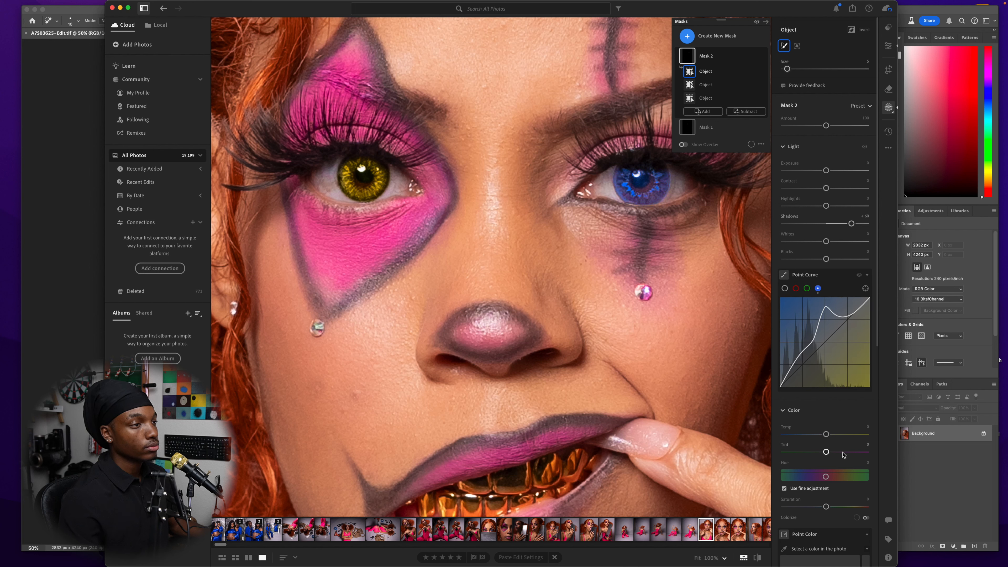
# Cool Mask 2's temperature slightly to about -9 and raise its clarity to about +39 and texture to about +33
pyautogui.scroll(-5, 825, 357)
pyautogui.moveTo(826, 247); pyautogui.dragTo(821, 247)
pyautogui.scroll(-5, 839, 428)
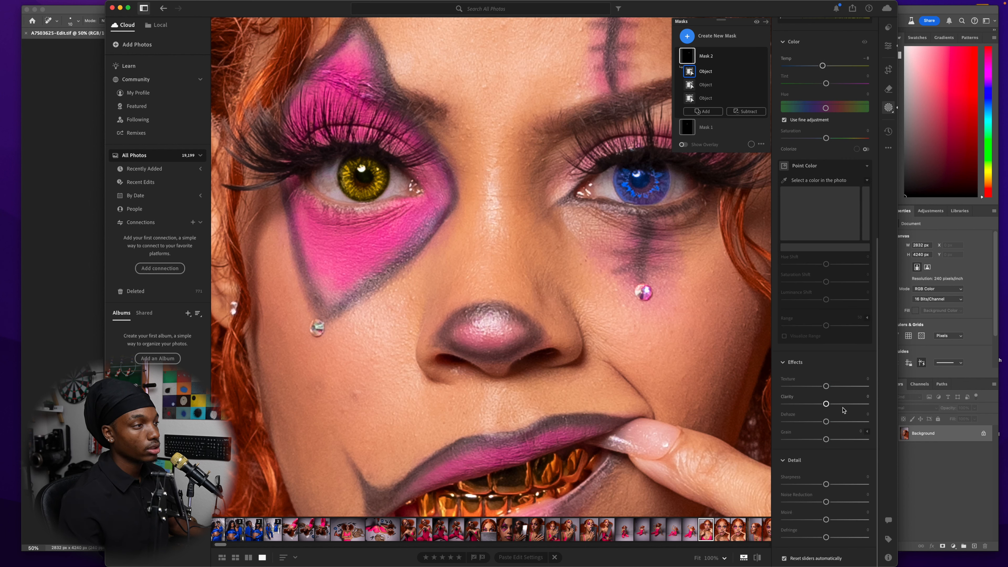
pyautogui.click(842, 404)
pyautogui.click(840, 386)
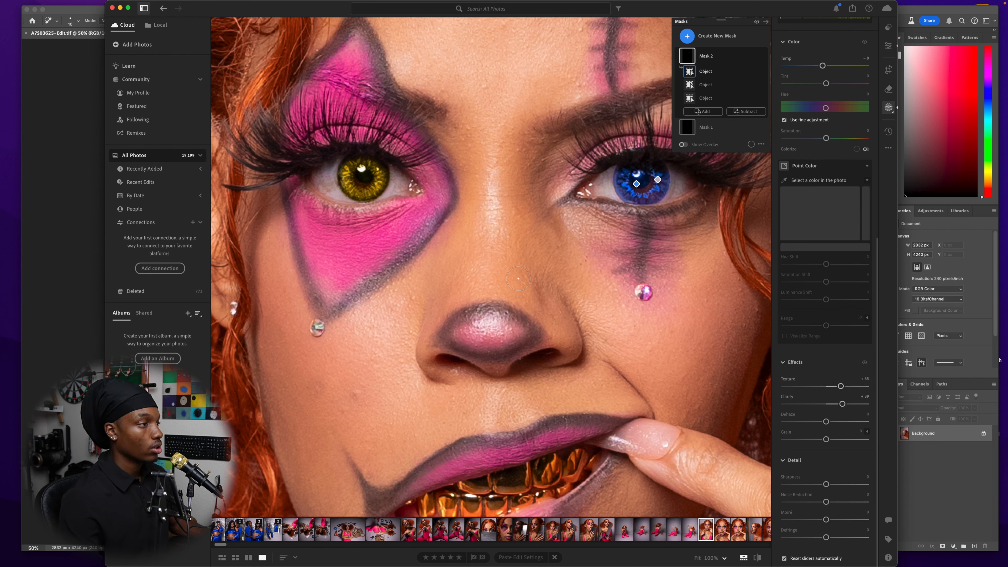
# Fit the whole portrait in view and compare the edited eyes with the original photo
pyautogui.click(572, 247)
pyautogui.click(529, 256)
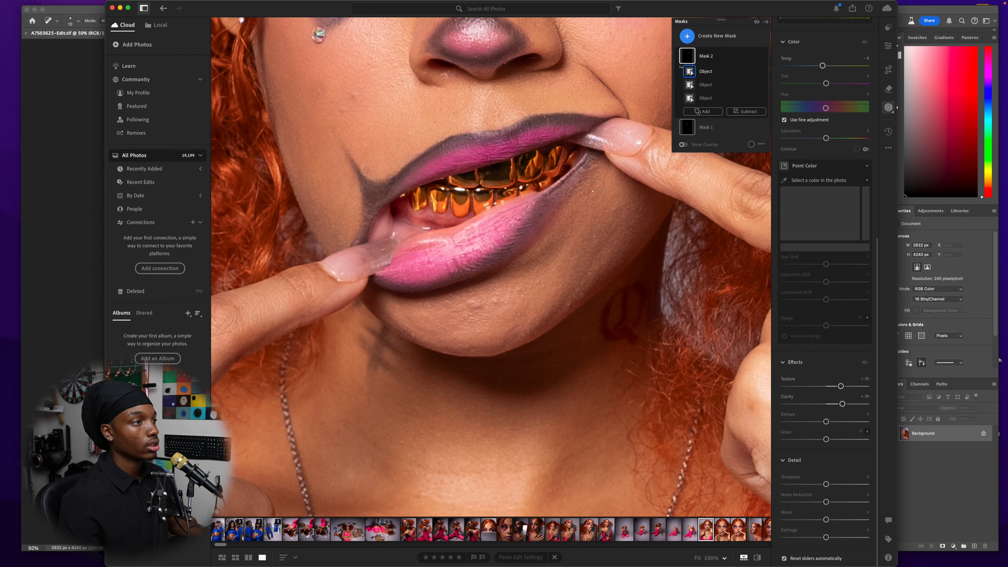
pyautogui.click(529, 256)
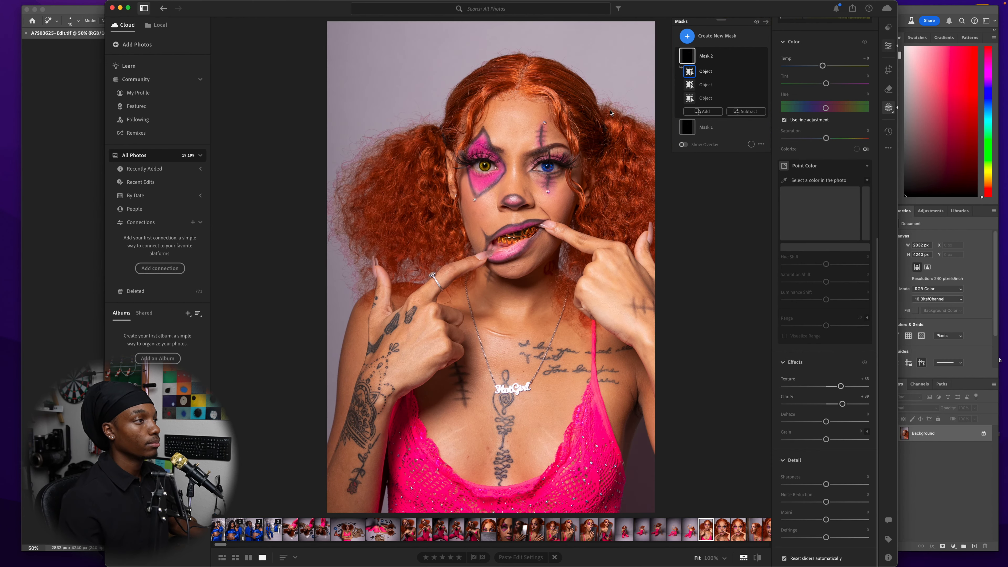
pyautogui.press('e')
pyautogui.click(757, 557)
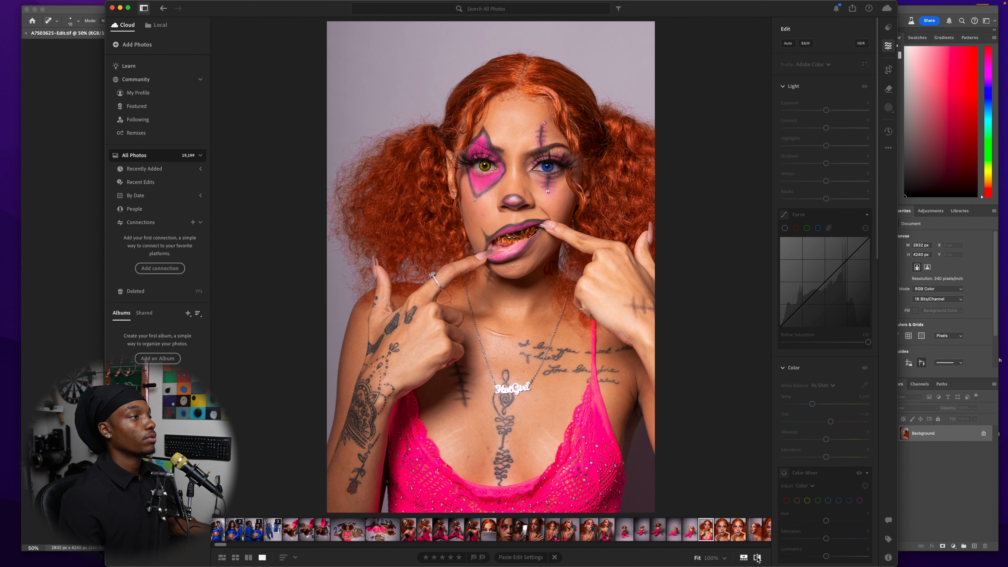
pyautogui.click(757, 557)
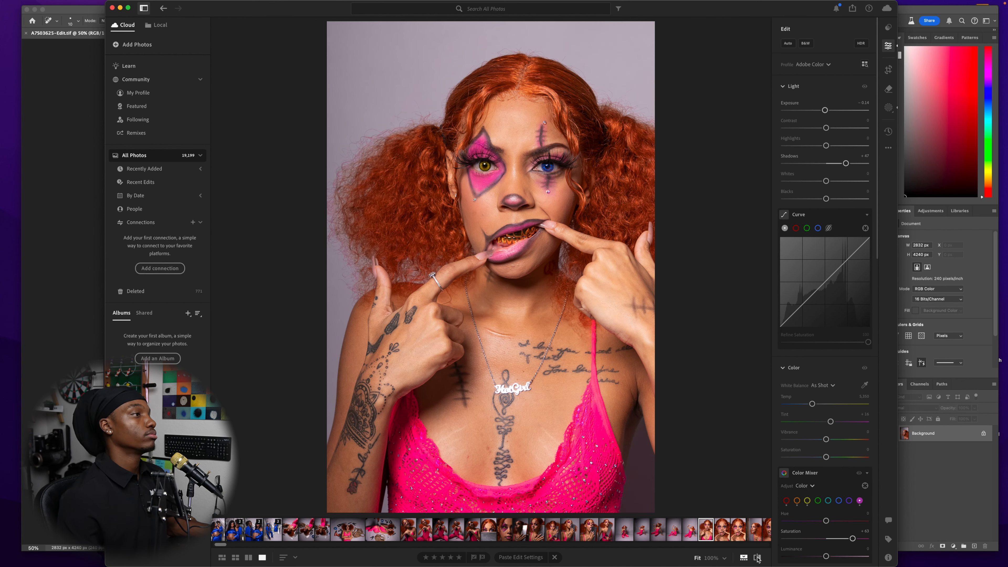
pyautogui.click(757, 558)
pyautogui.click(757, 557)
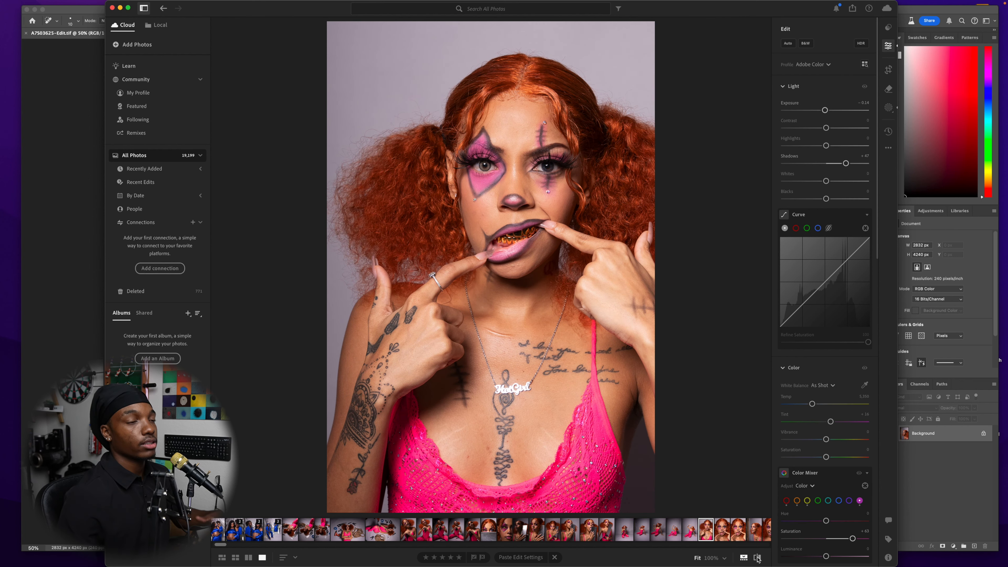